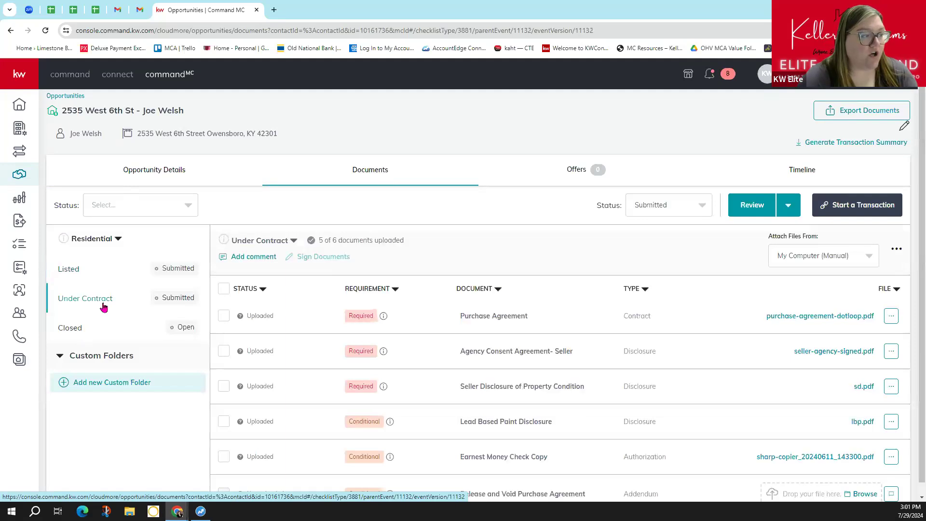
# - Show the Closed checklist on the opportunity's Documents tab, with 2 of 8 documents uploaded
pyautogui.click(92, 329)
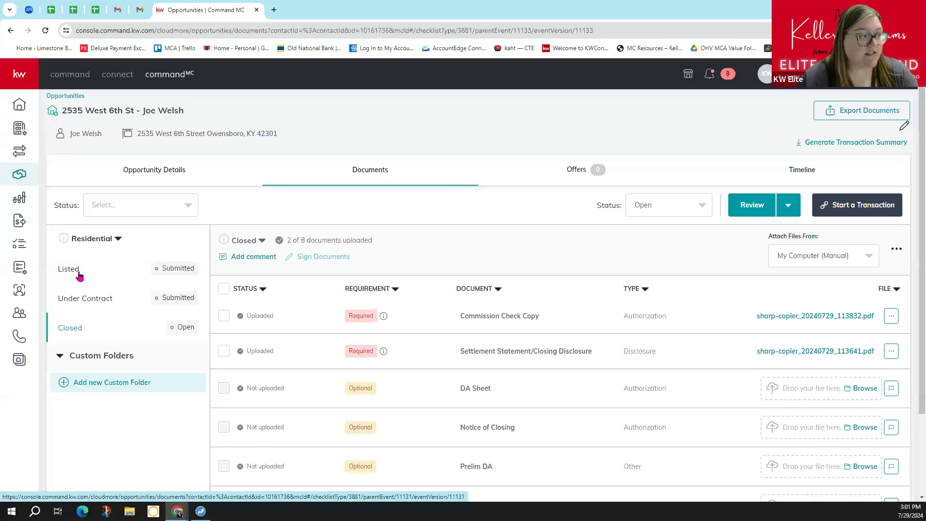
pyautogui.click(191, 274)
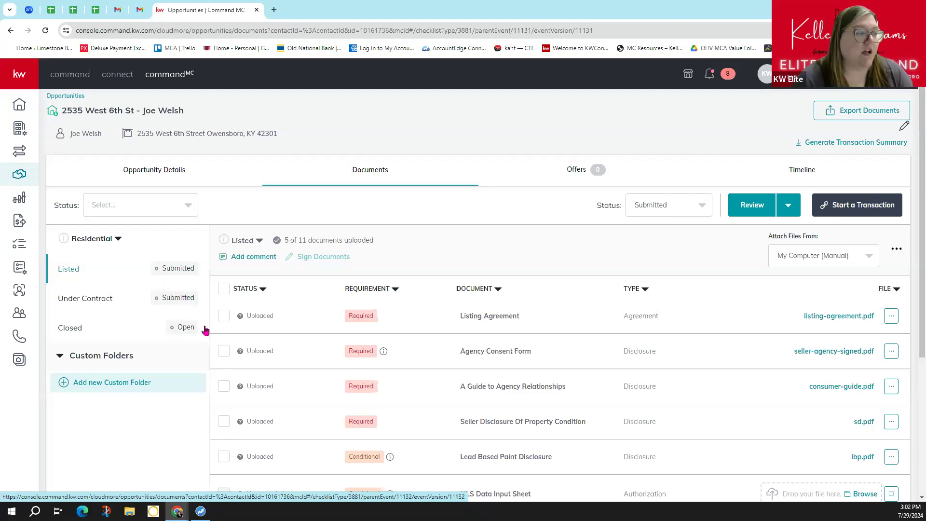
pyautogui.click(179, 332)
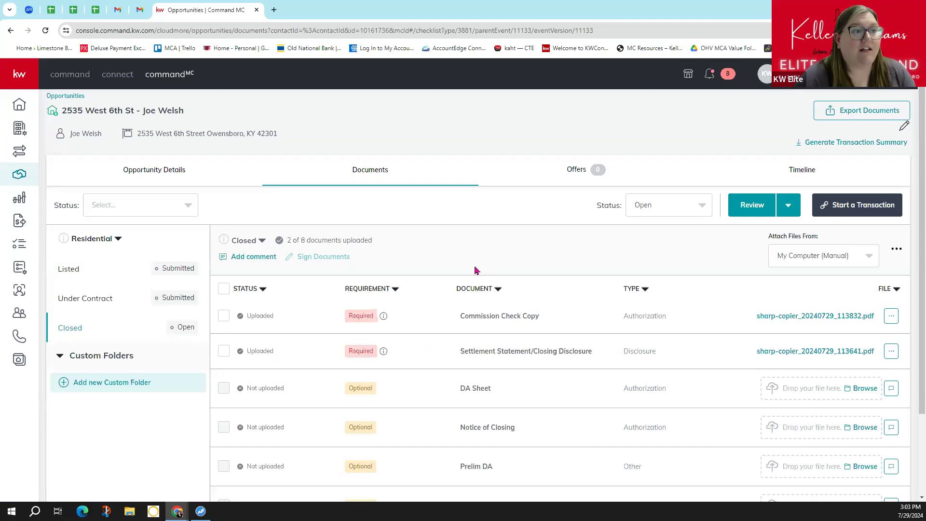
# - Switch to the opportunity's Offers timeline, which lists no offers yet
pyautogui.click(578, 174)
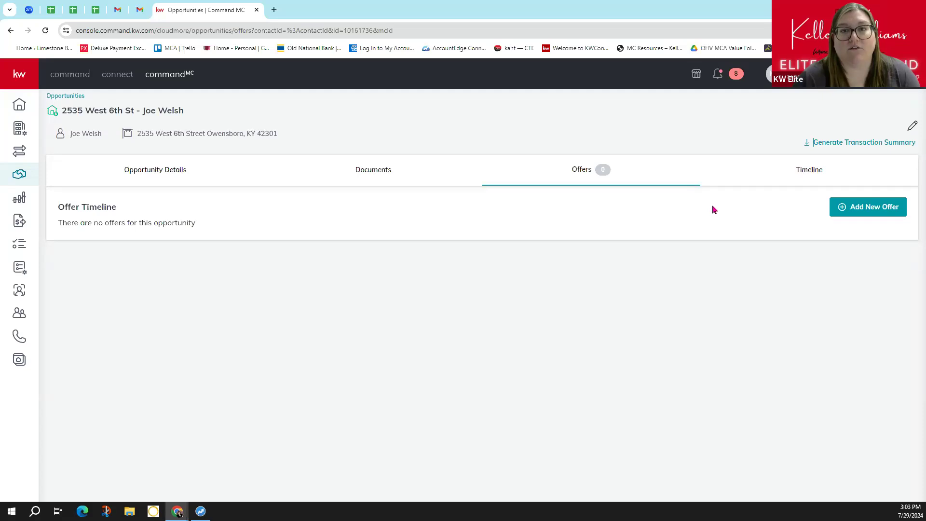
# - Add a new offer named Initial Offer and pick the seller's agent representative from the dropdown
pyautogui.click(873, 207)
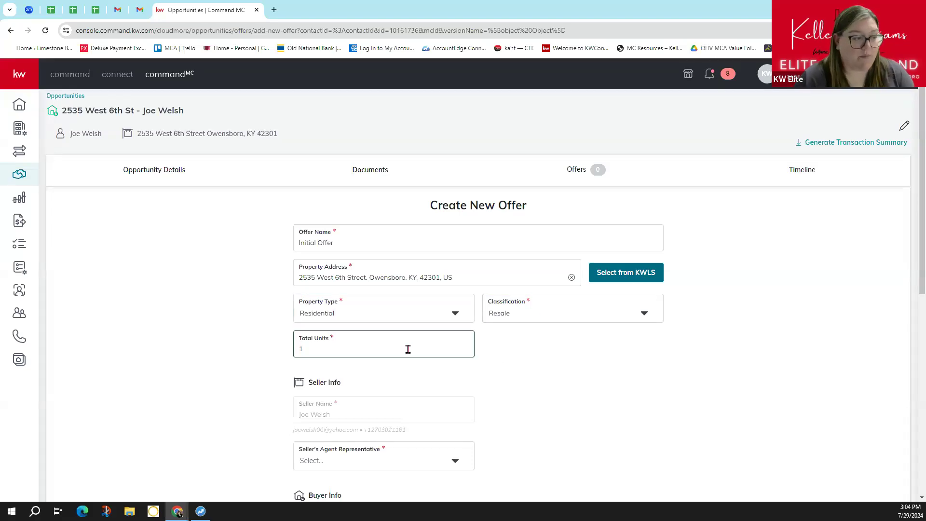
pyautogui.scroll(-2, 408, 349)
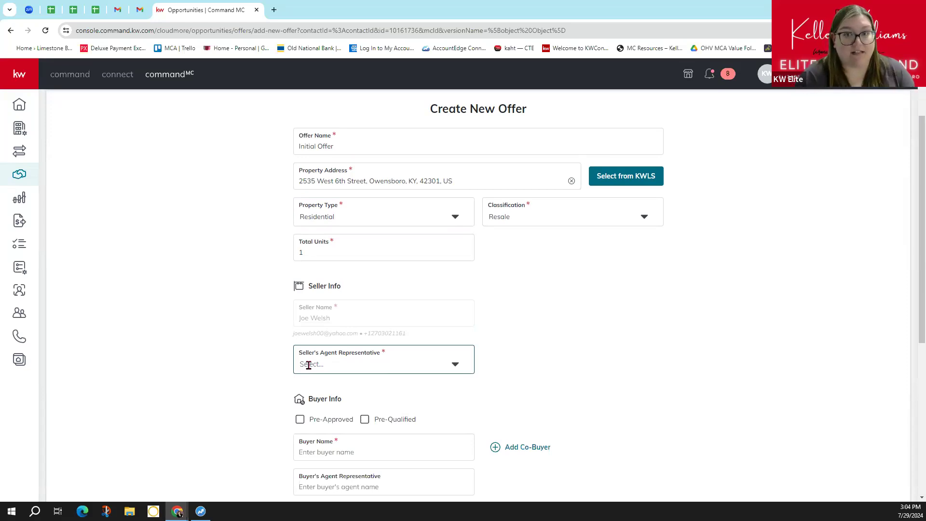
pyautogui.click(452, 366)
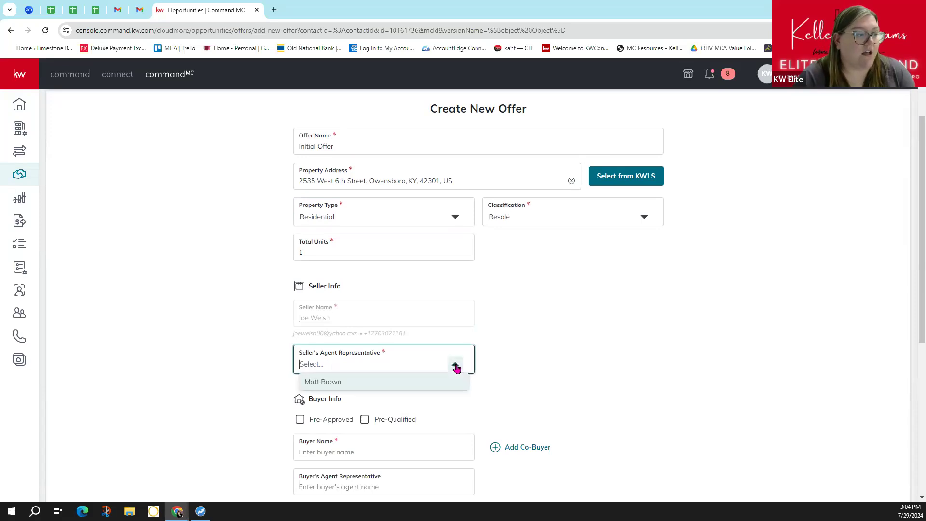
pyautogui.click(311, 383)
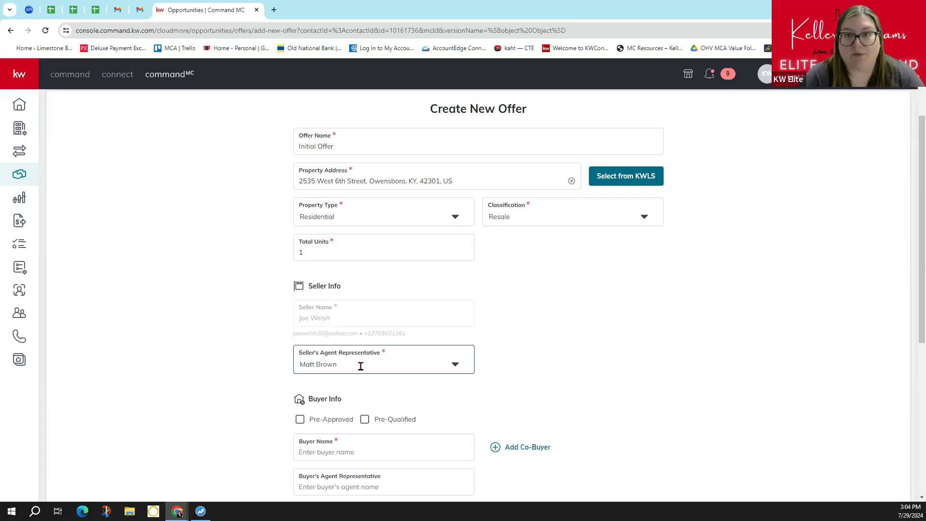
pyautogui.scroll(-3, 361, 367)
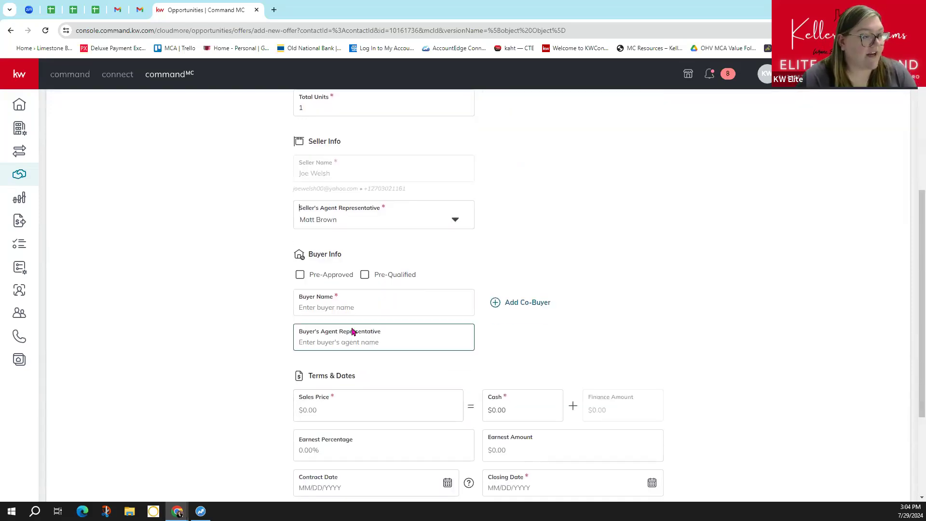
pyautogui.scroll(-1, 367, 347)
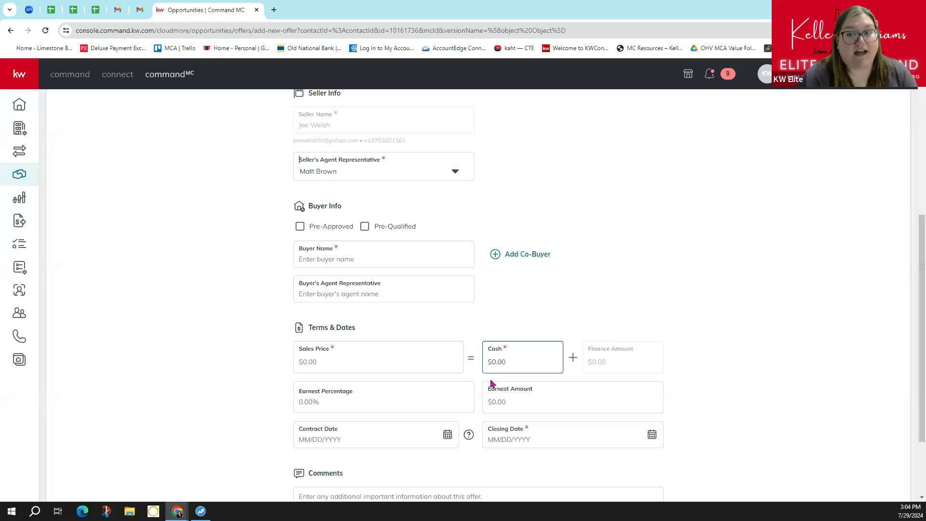
pyautogui.scroll(-1, 480, 400)
# - Enter the buyer's full name, the buyer's agent's name, and a 98900 sales price
pyautogui.click(329, 213)
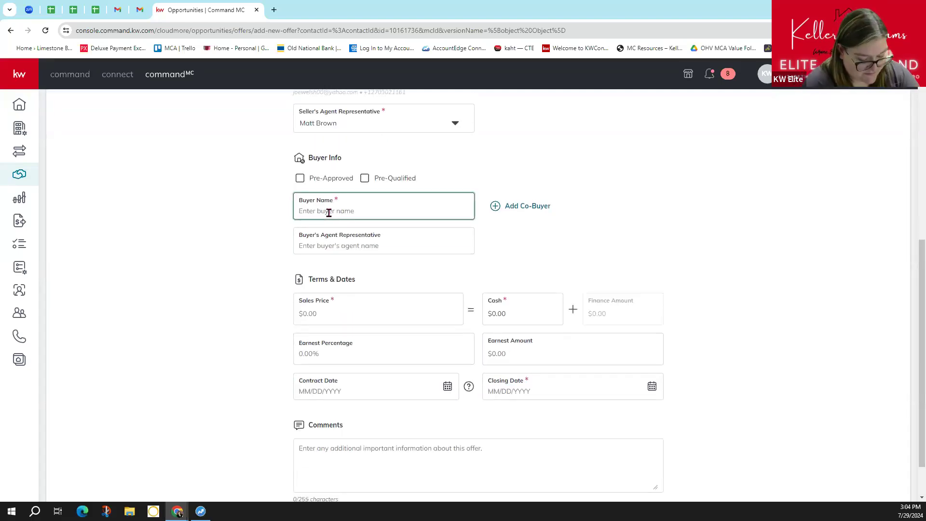
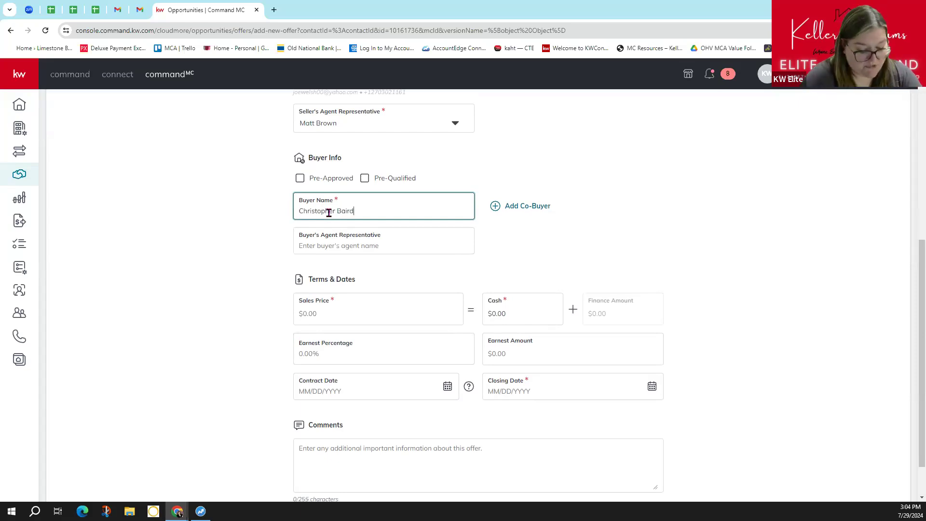
pyautogui.click(337, 246)
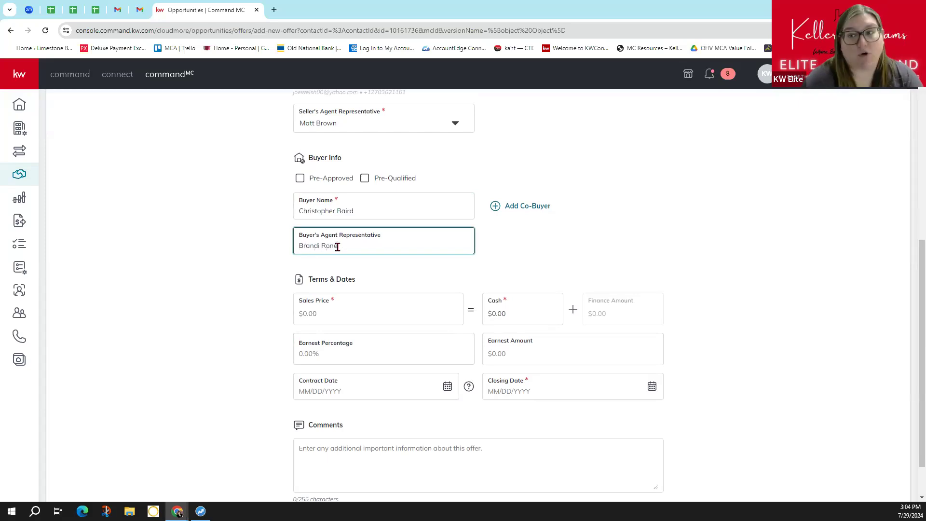
pyautogui.click(320, 311)
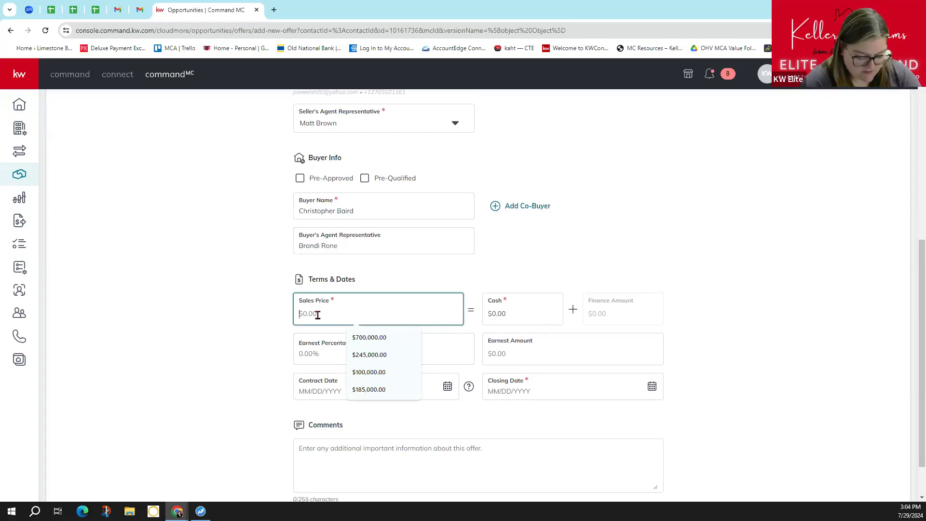
pyautogui.write('98900')
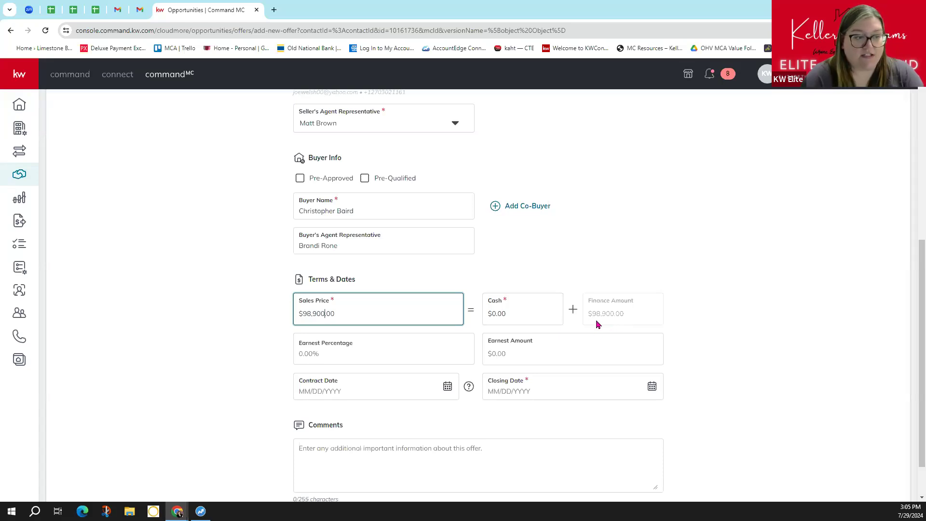
pyautogui.scroll(-1, 417, 354)
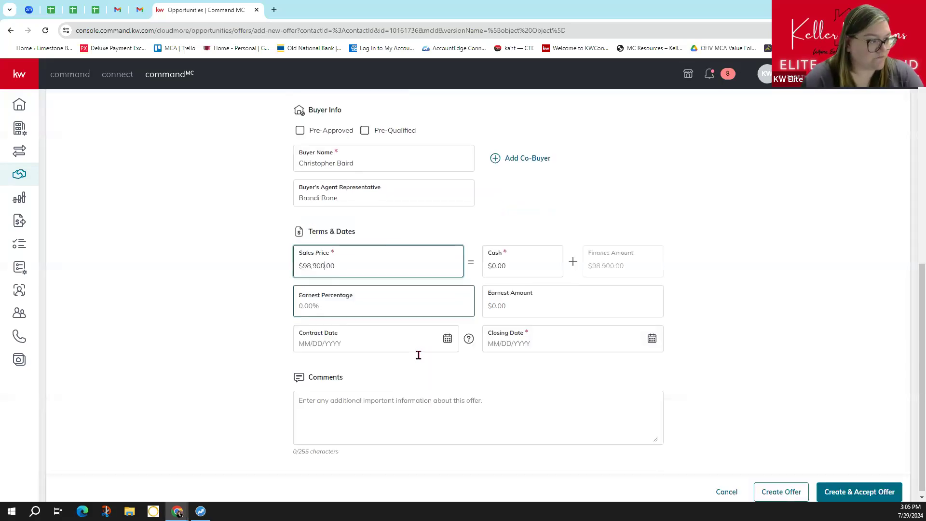
# - Enter earnest amount 300, contract date July 1, 2024, and closing date July 26, 2024
pyautogui.click(520, 305)
pyautogui.write('300')
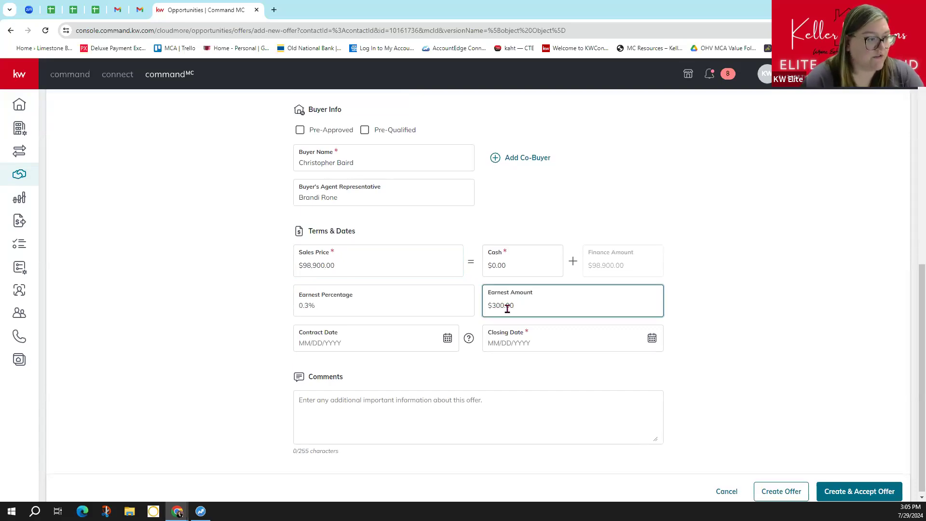
pyautogui.click(444, 346)
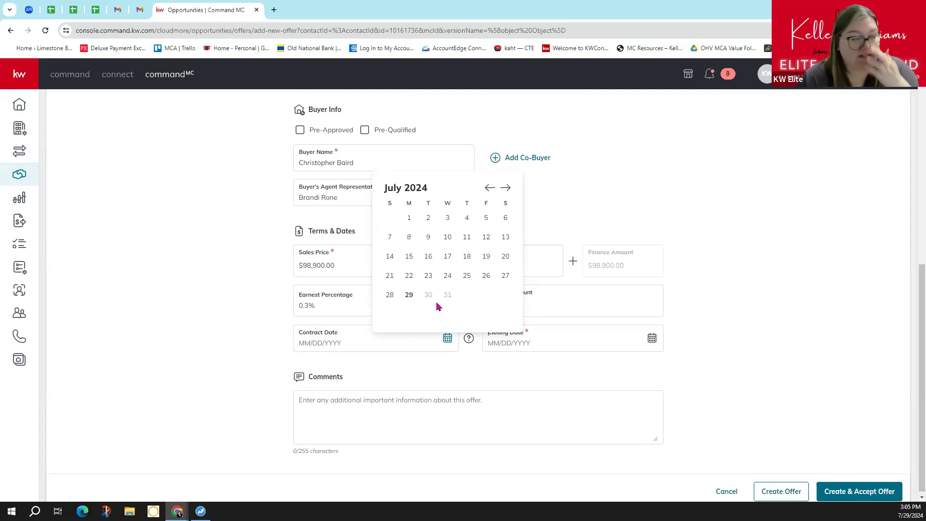
pyautogui.click(408, 218)
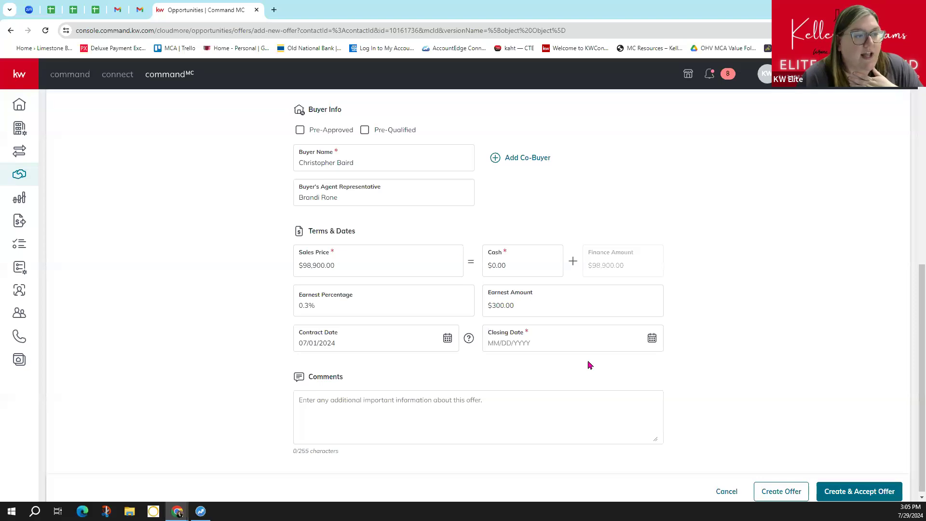
pyautogui.click(651, 338)
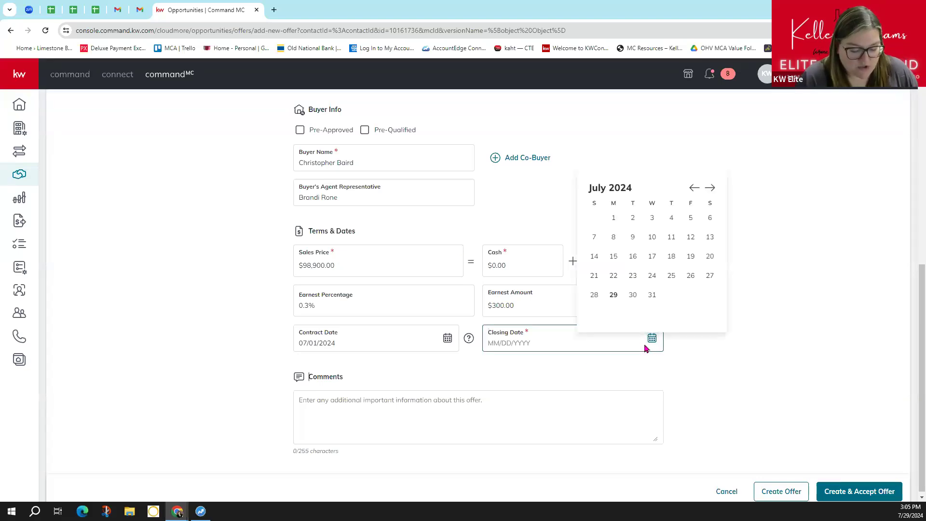
pyautogui.click(687, 275)
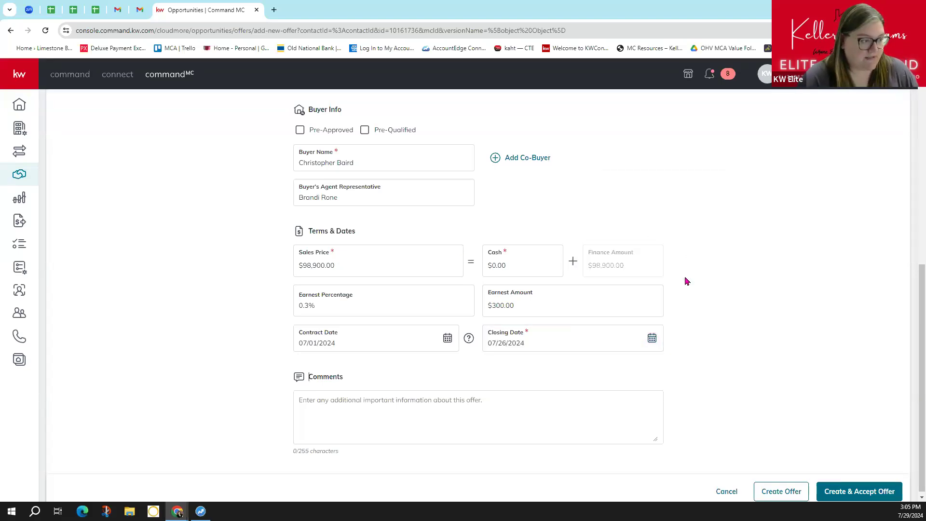
pyautogui.scroll(-1, 499, 368)
pyautogui.click(393, 421)
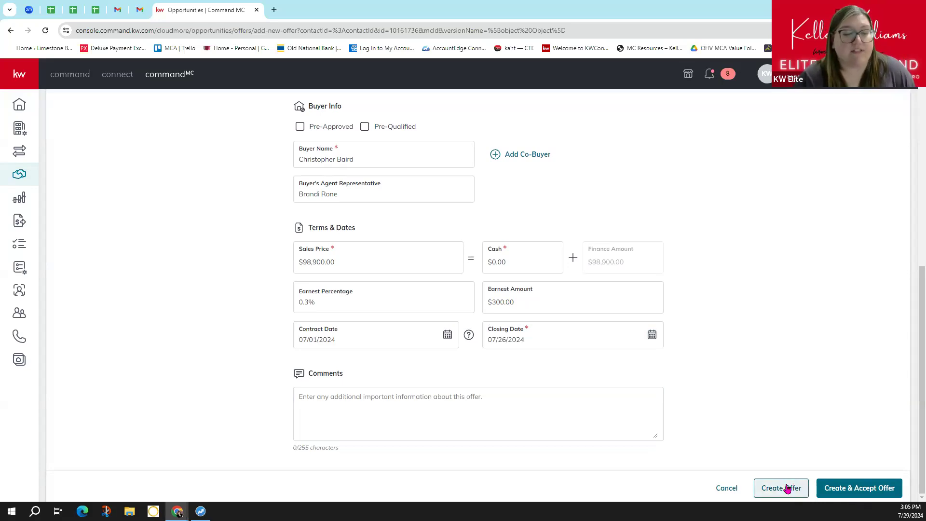
# - Create and accept the offer, then search KWLS for the property's listing
pyautogui.click(836, 494)
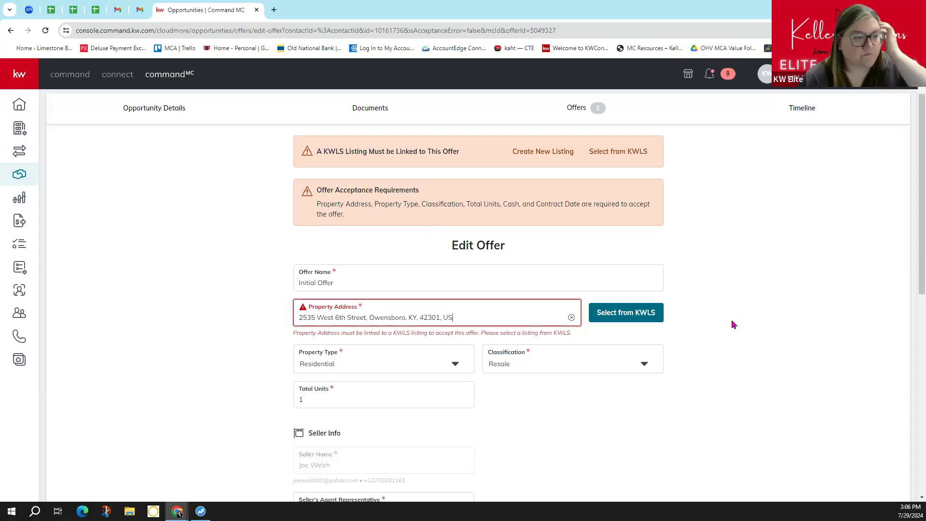
pyautogui.click(612, 317)
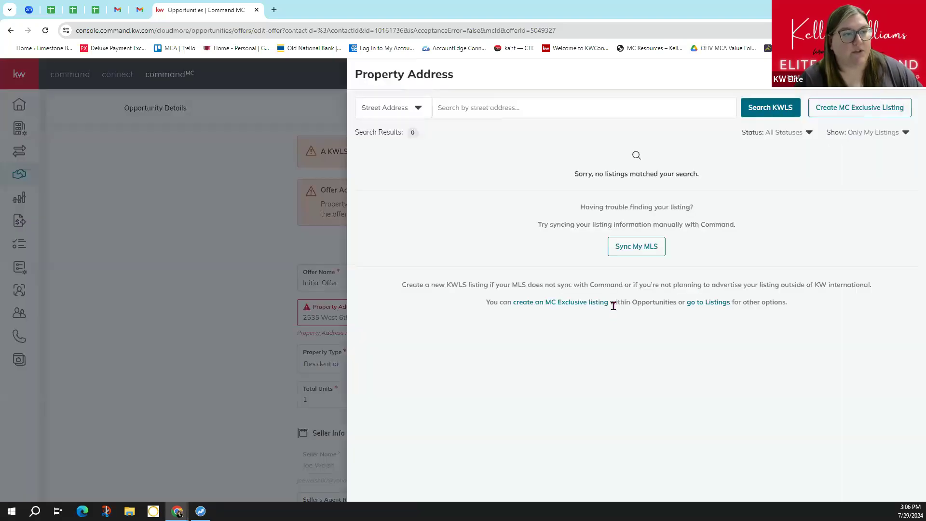
# - Start a new exclusive listing: category Sold, the listing agent, property type Residential, subtype Other
pyautogui.click(850, 114)
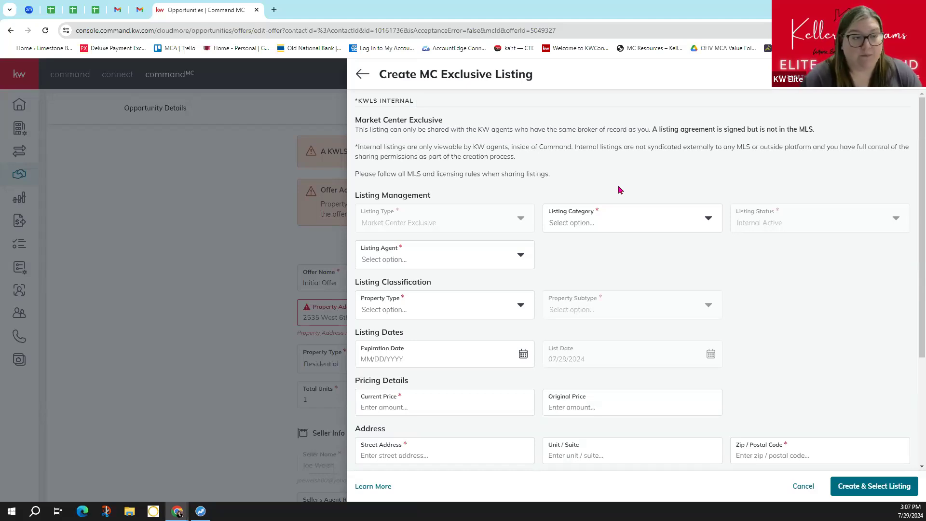
pyautogui.click(705, 217)
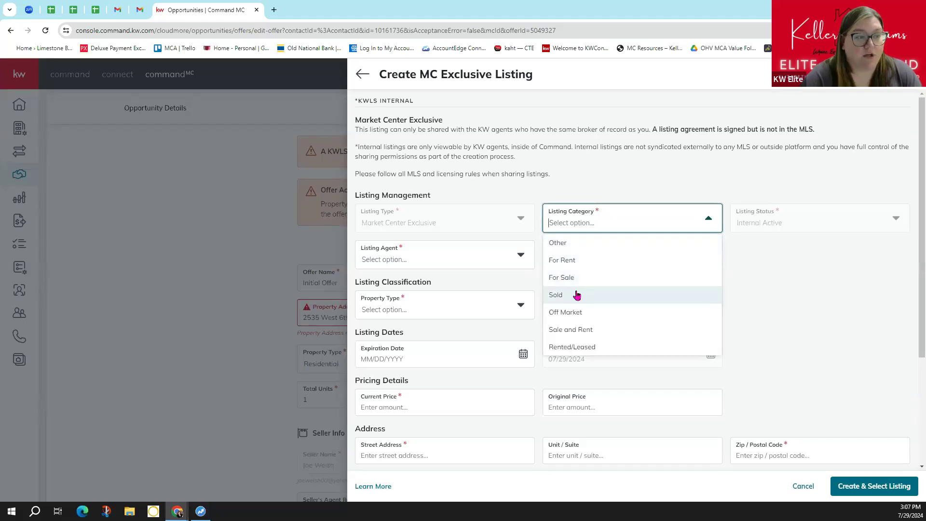
pyautogui.click(577, 294)
pyautogui.click(517, 254)
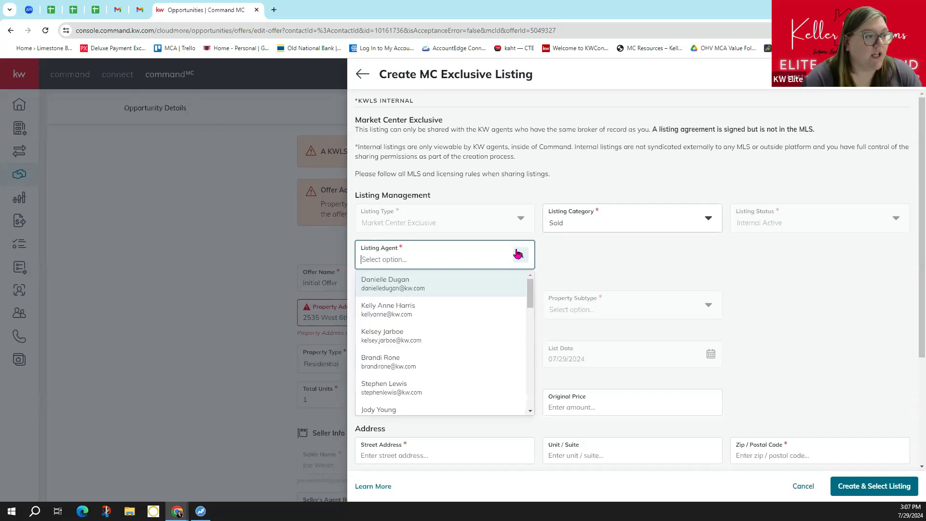
pyautogui.write('matt')
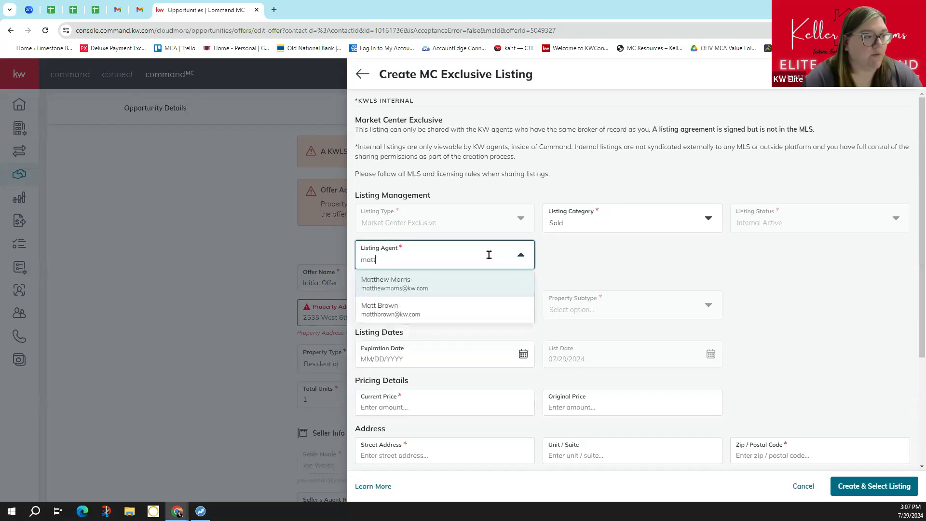
pyautogui.click(389, 308)
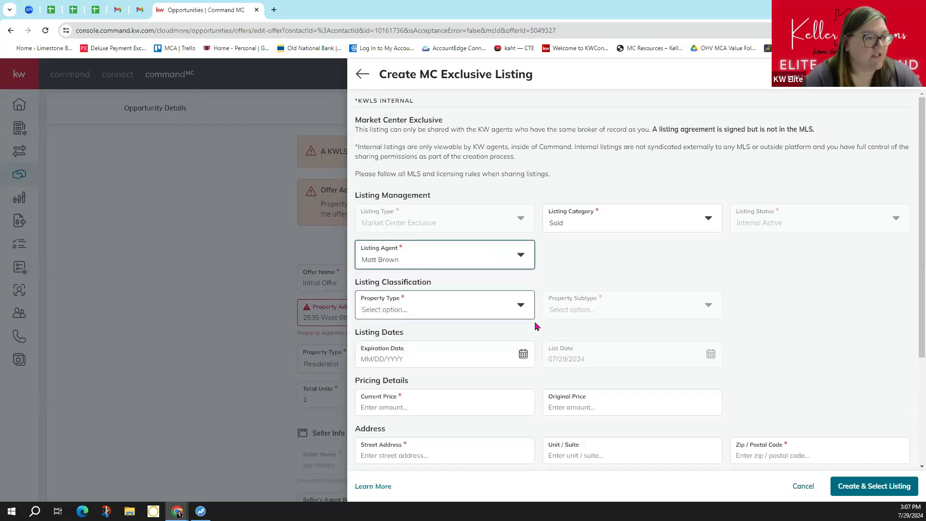
pyautogui.click(521, 305)
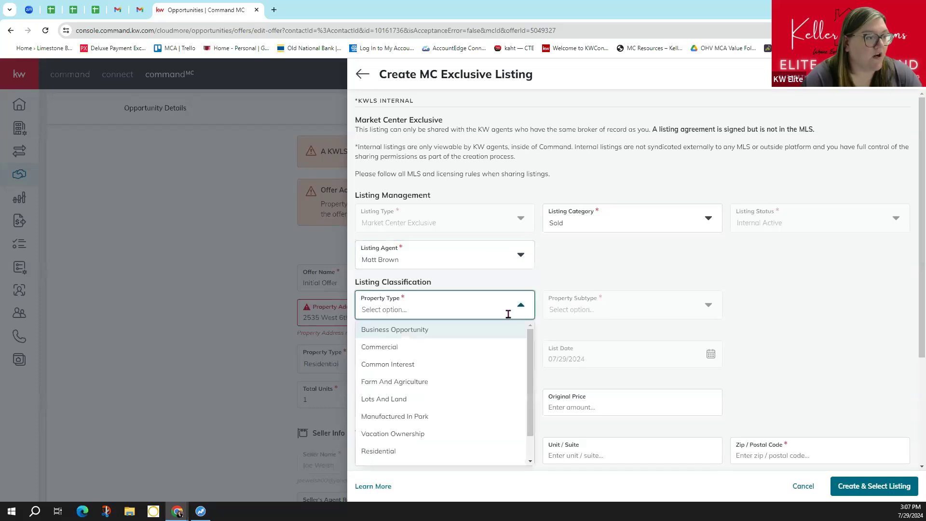
pyautogui.click(417, 451)
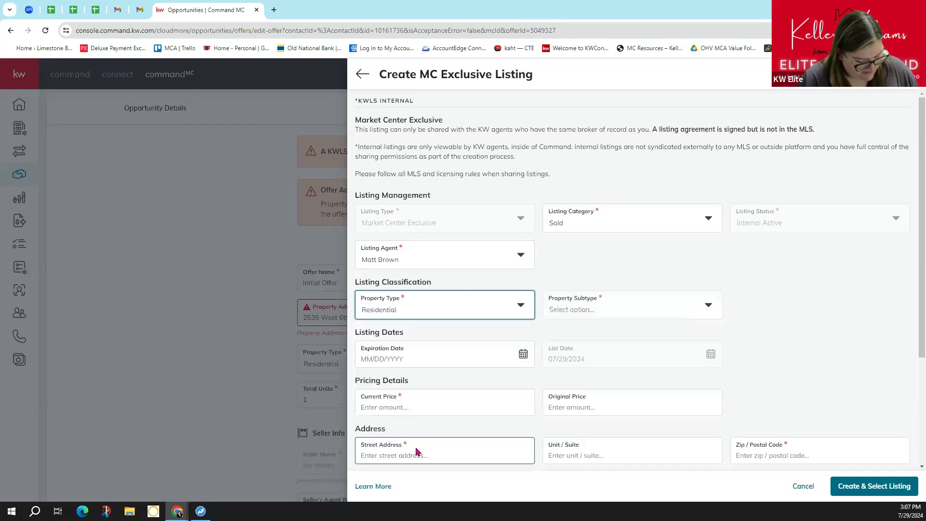
pyautogui.click(651, 312)
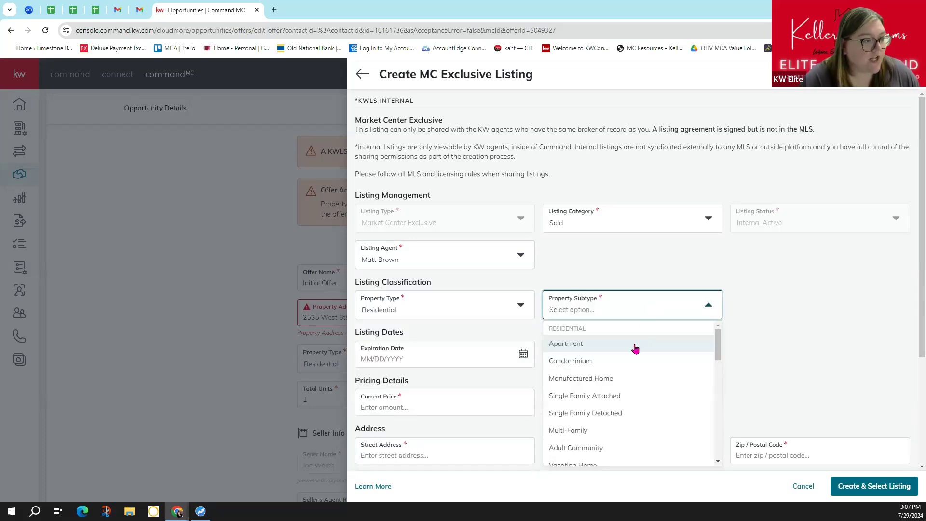
pyautogui.scroll(-5, 631, 354)
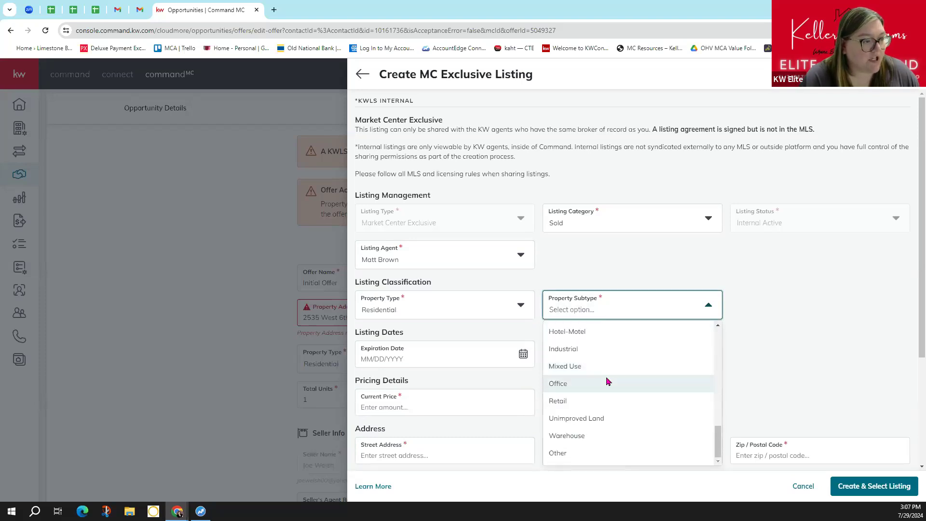
pyautogui.click(562, 452)
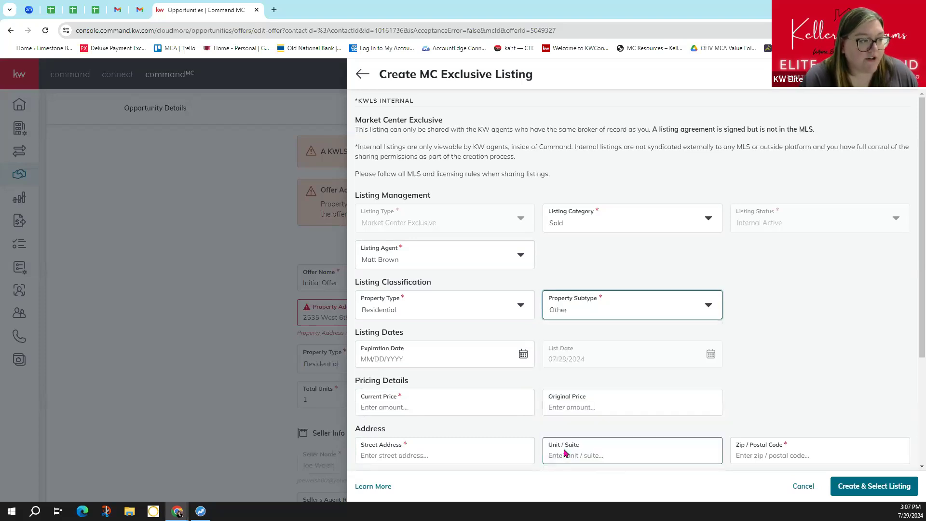
pyautogui.click(524, 355)
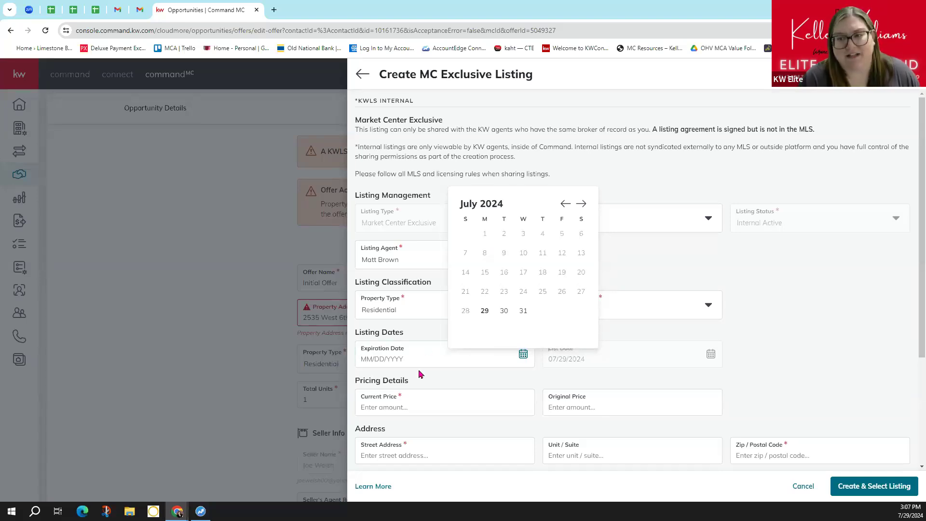
pyautogui.click(484, 314)
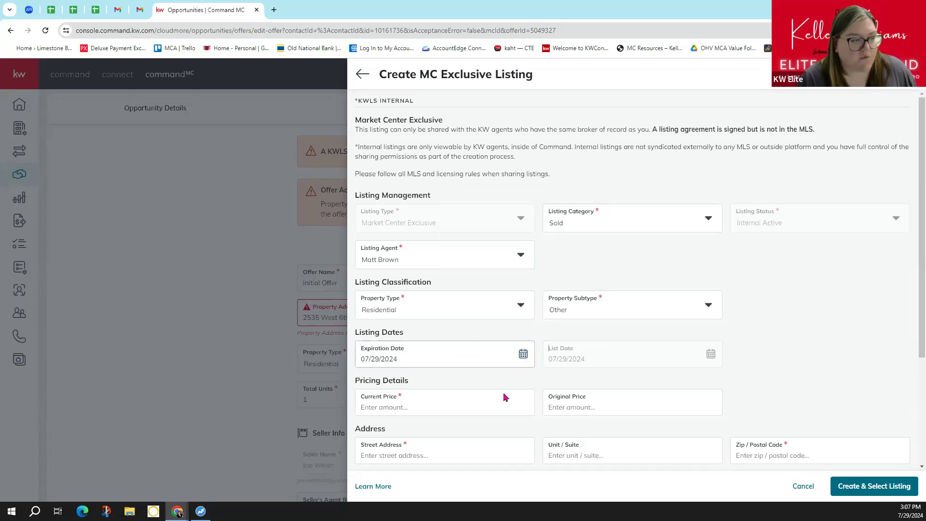
pyautogui.scroll(-2, 503, 397)
pyautogui.click(469, 311)
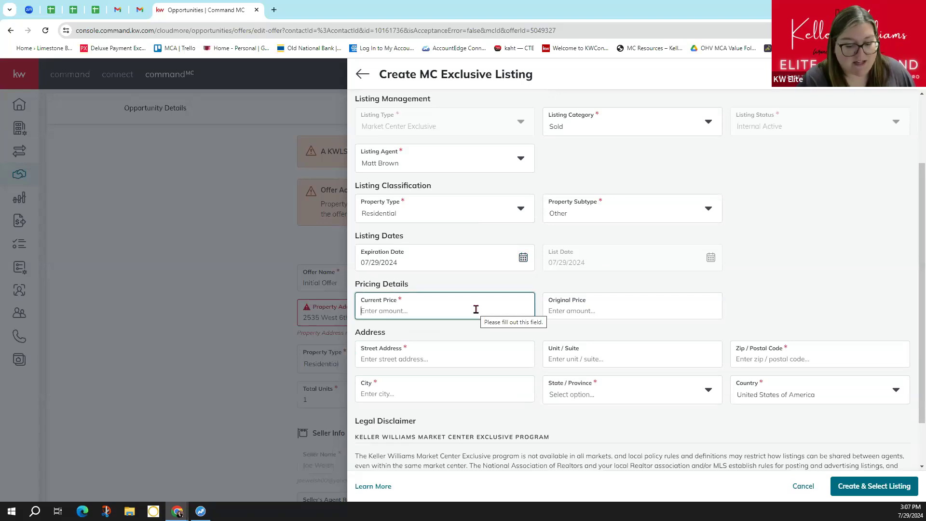
pyautogui.write('98900')
pyautogui.click(440, 356)
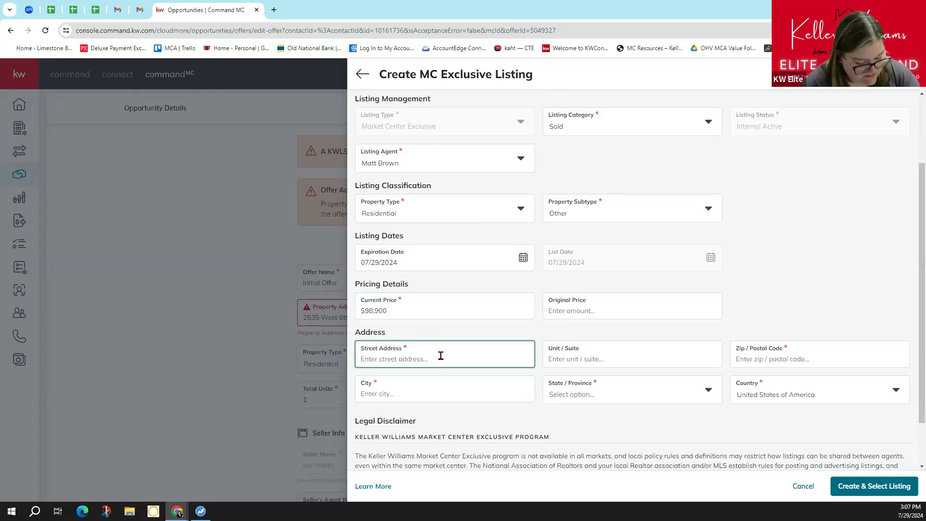
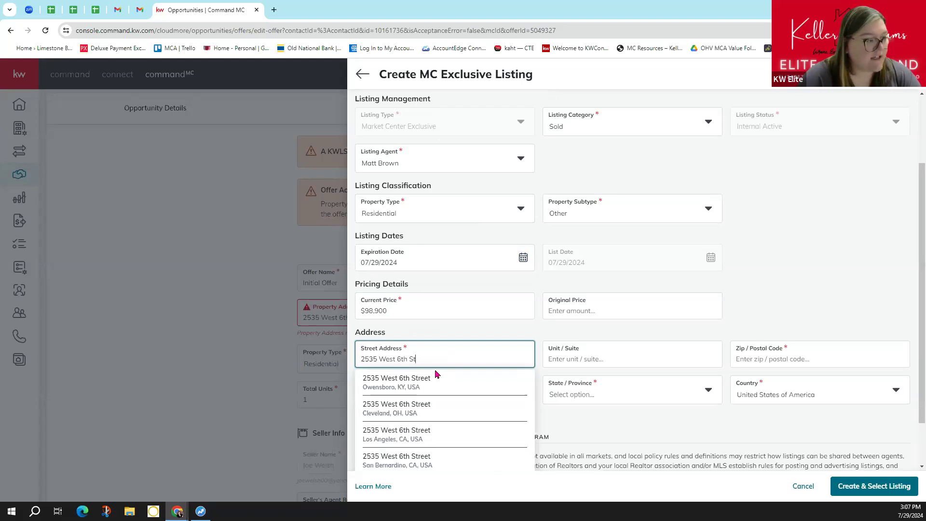
pyautogui.click(426, 386)
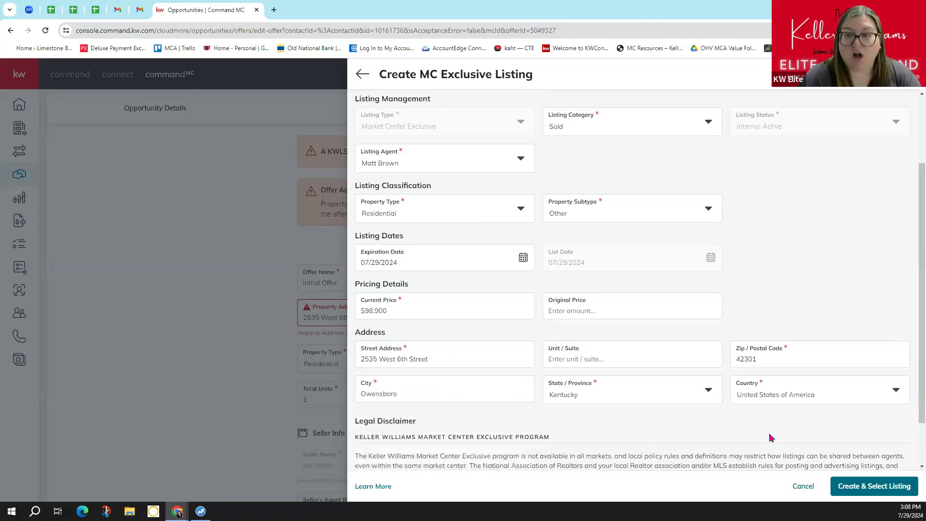
pyautogui.scroll(-2, 771, 436)
pyautogui.click(361, 436)
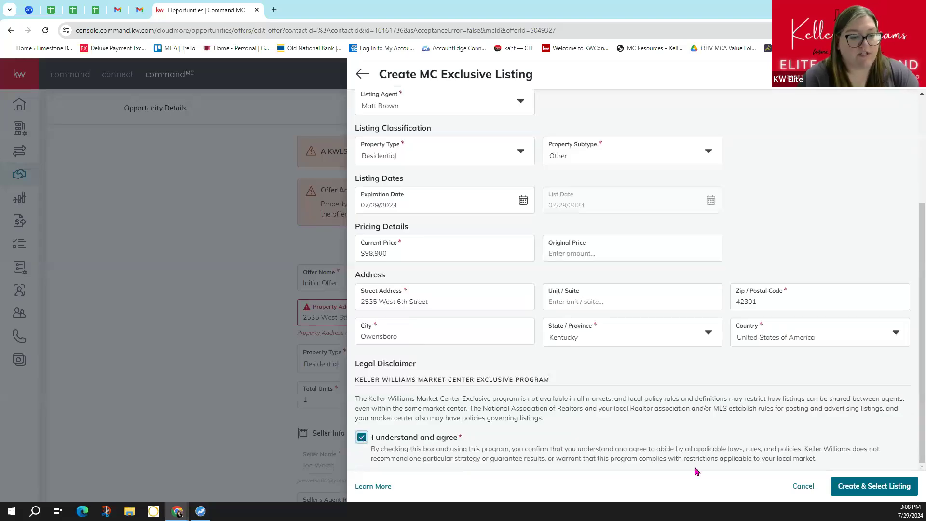
# - Create the MC Exclusive listing, bypassing the matching addresses to make a new one
pyautogui.click(886, 489)
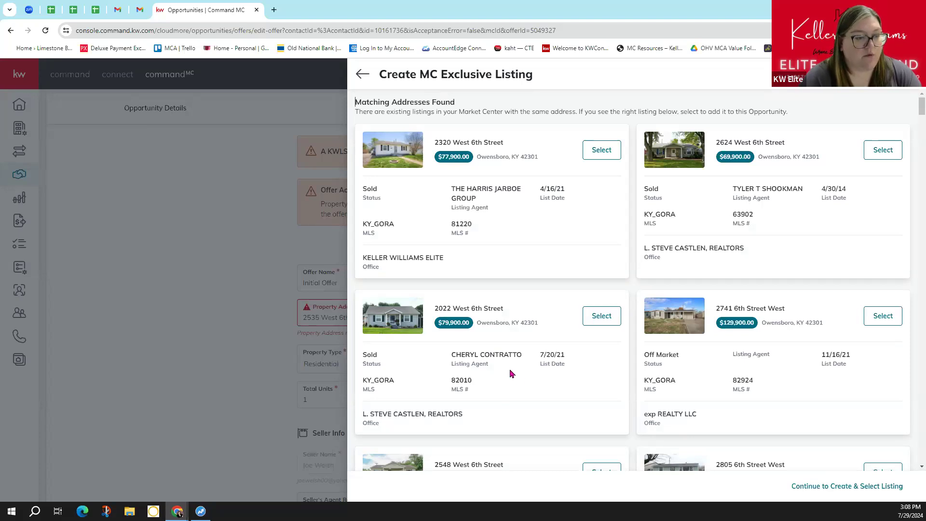
pyautogui.scroll(-2, 512, 373)
pyautogui.scroll(-2, 511, 373)
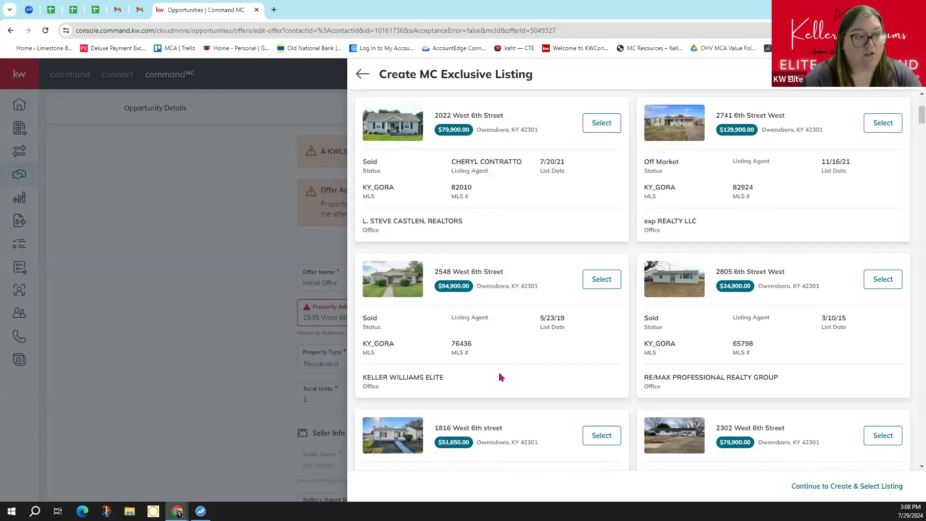
pyautogui.scroll(4, 499, 377)
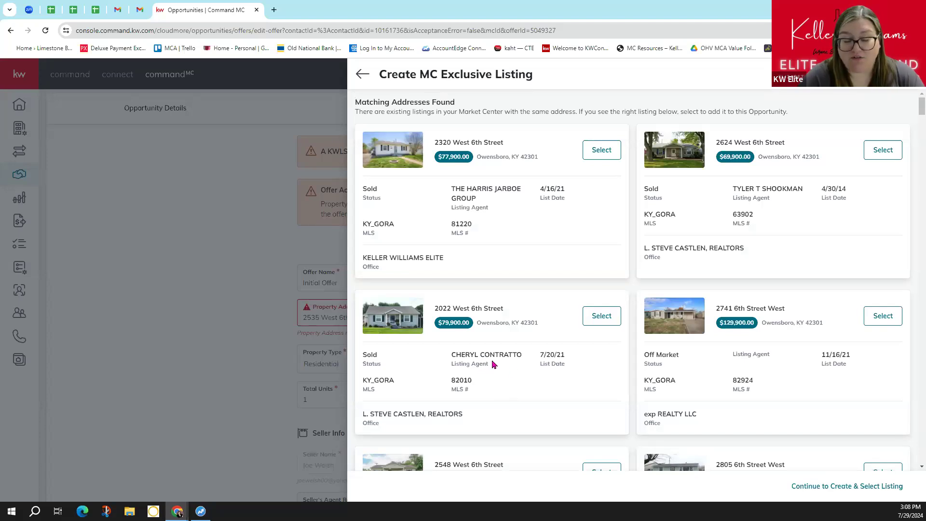
pyautogui.click(840, 492)
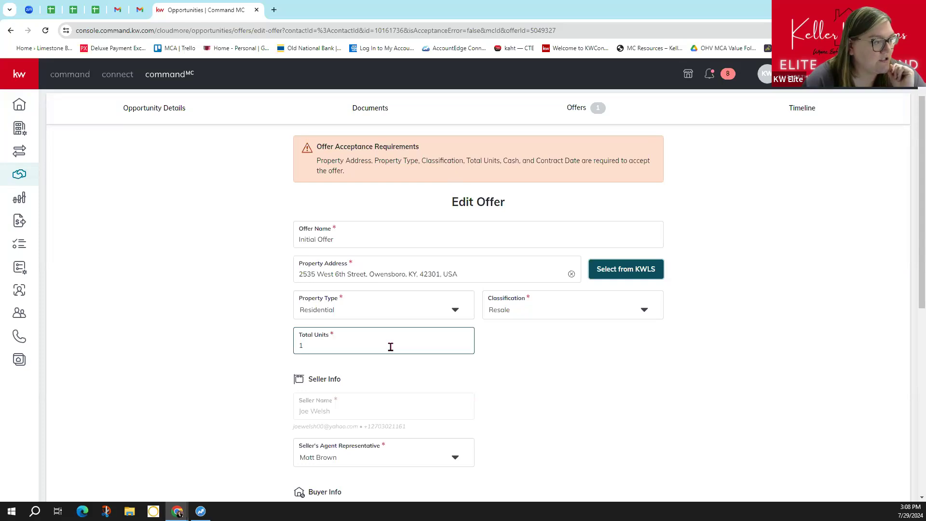
# - Review the Edit Offer terms and dates, then save and accept the initial offer
pyautogui.scroll(-4, 383, 357)
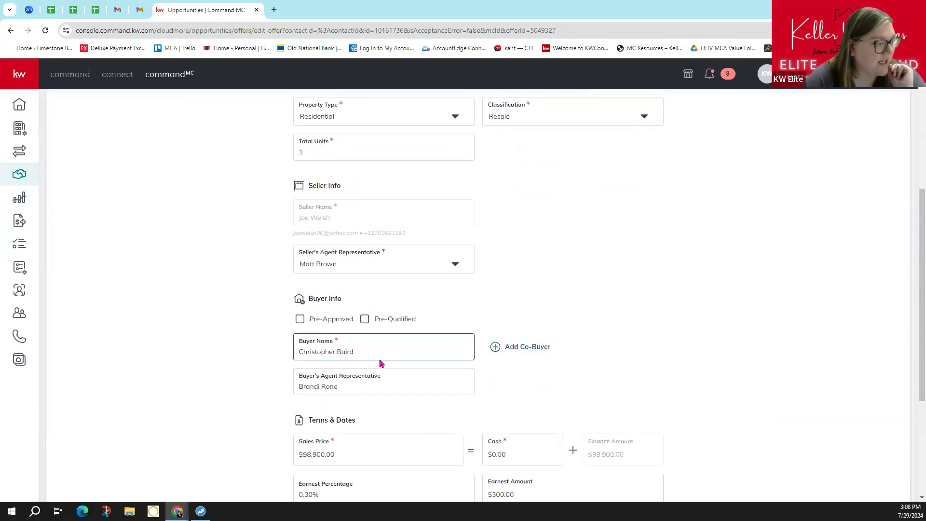
pyautogui.scroll(-2, 382, 358)
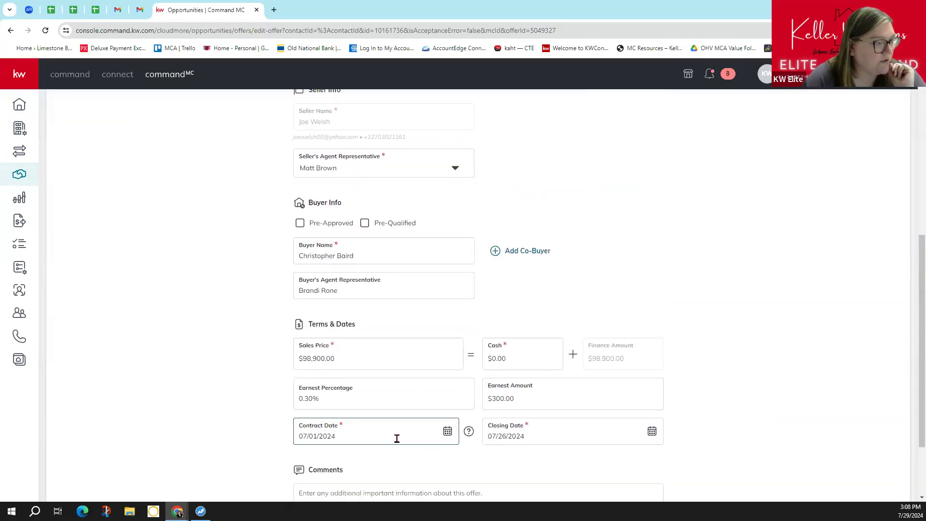
pyautogui.scroll(-2, 493, 443)
pyautogui.scroll(-1, 492, 443)
pyautogui.click(848, 488)
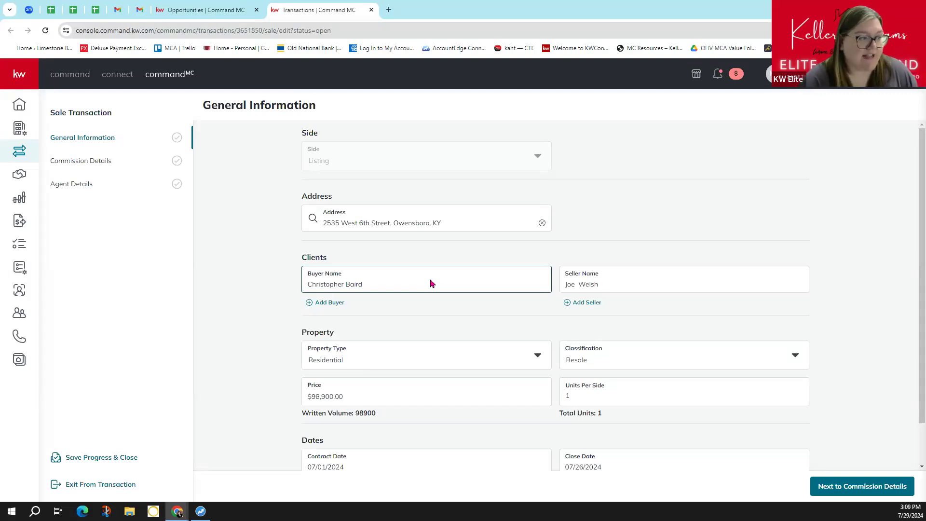
# - Review the General Information and proceed to Commission Details showing the 3% 2,967.00 commission
pyautogui.scroll(-1, 431, 283)
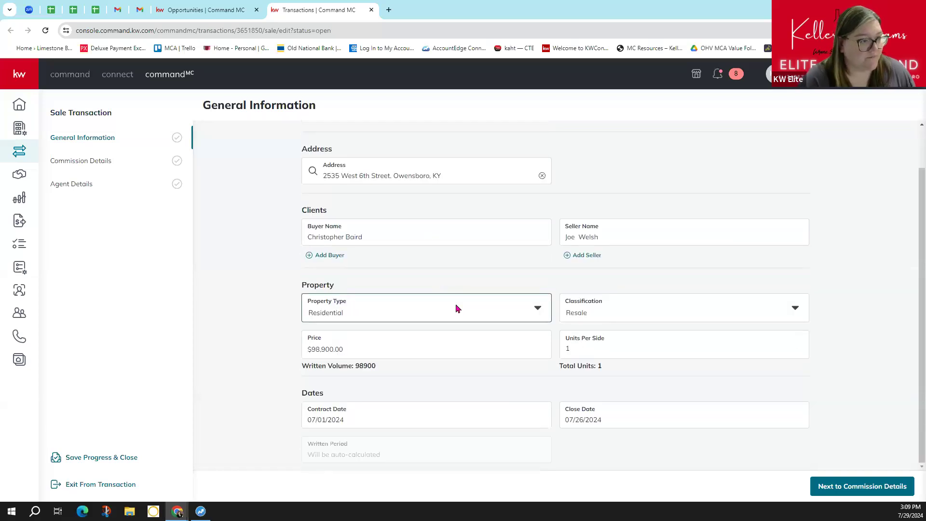
pyautogui.click(850, 493)
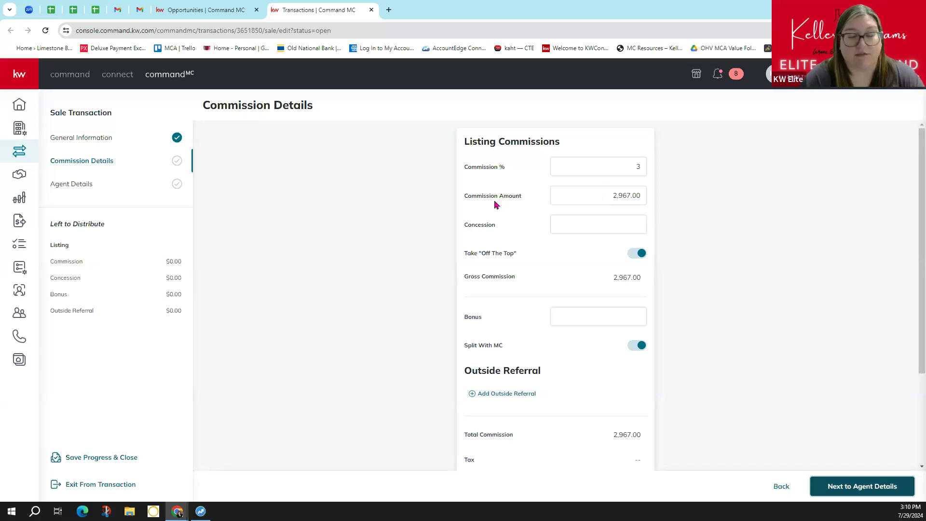
# - Review the commission details with the 2,967.00 total commission and continue to Agent Details
pyautogui.scroll(-1, 507, 224)
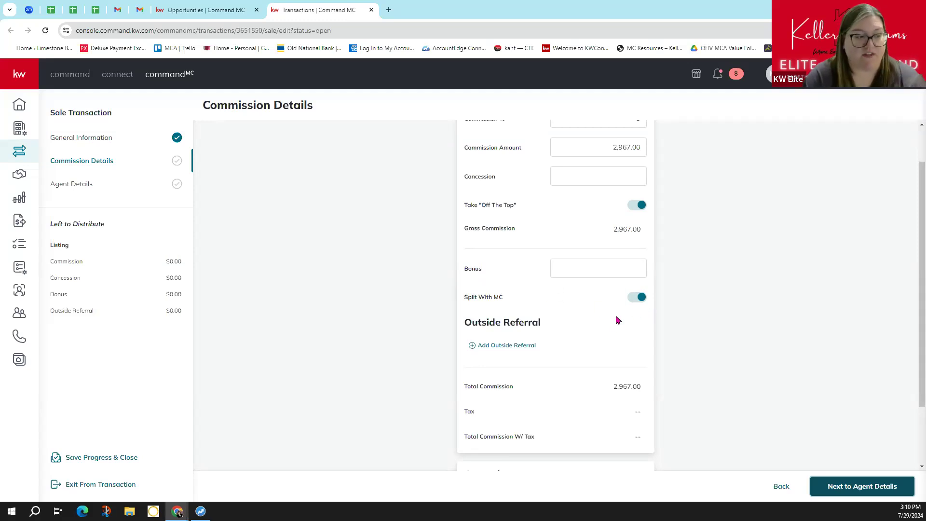
pyautogui.scroll(-2, 603, 331)
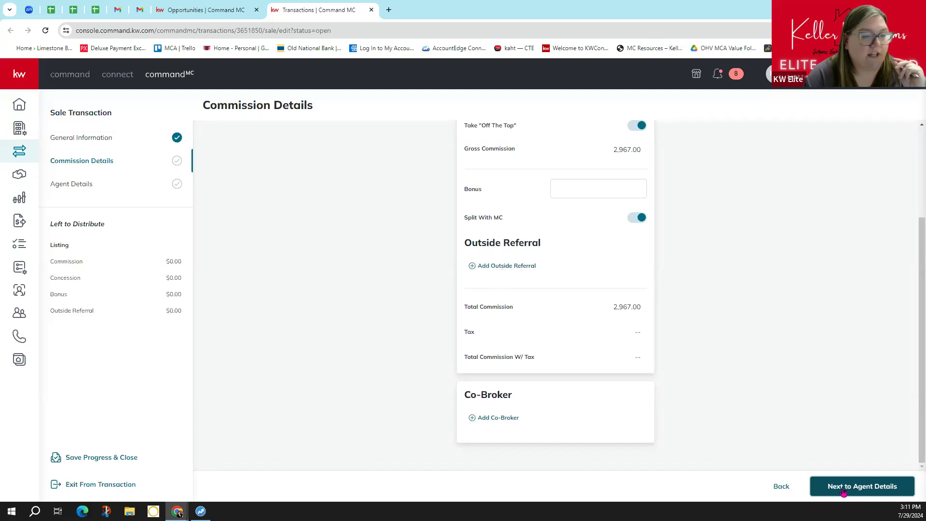
pyautogui.click(872, 495)
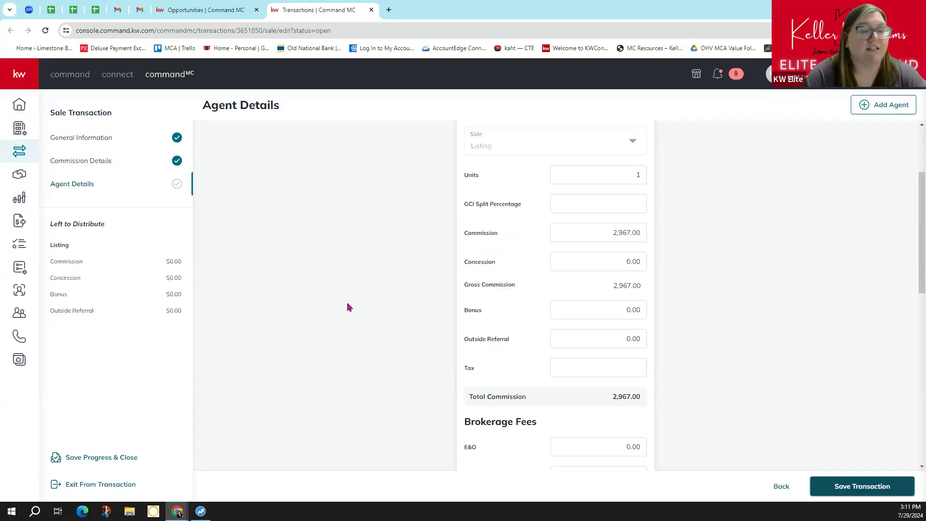
# - Set the listing agent's Team to 270 Homes Group (2018/01/17 - Present)
pyautogui.scroll(3, 349, 307)
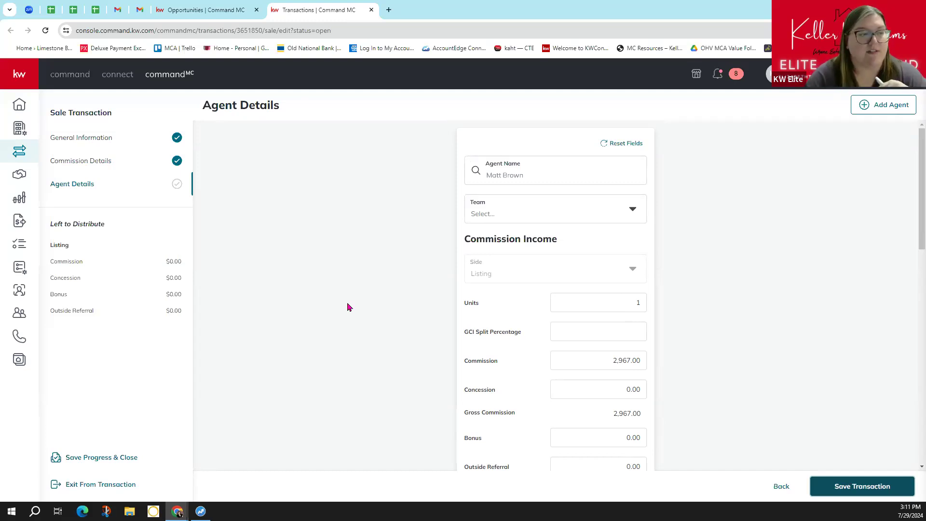
pyautogui.scroll(-1, 350, 275)
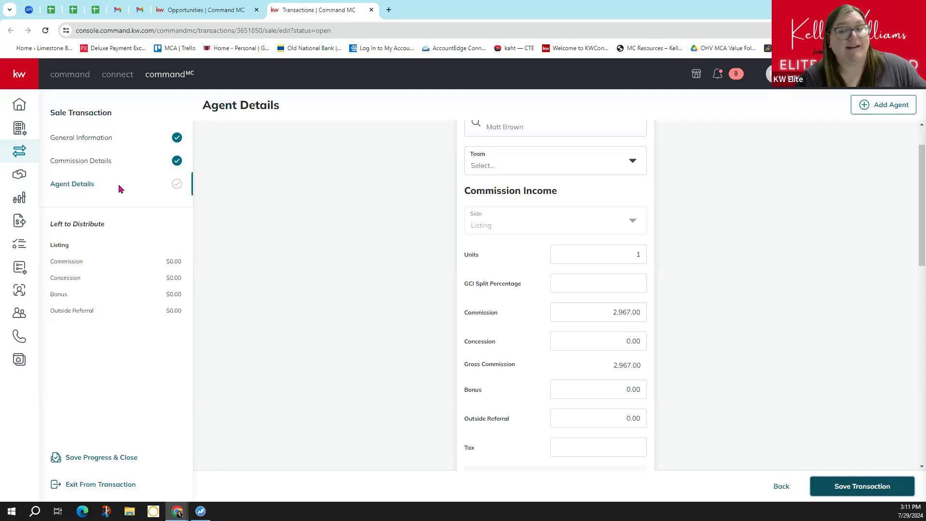
pyautogui.scroll(1, 273, 278)
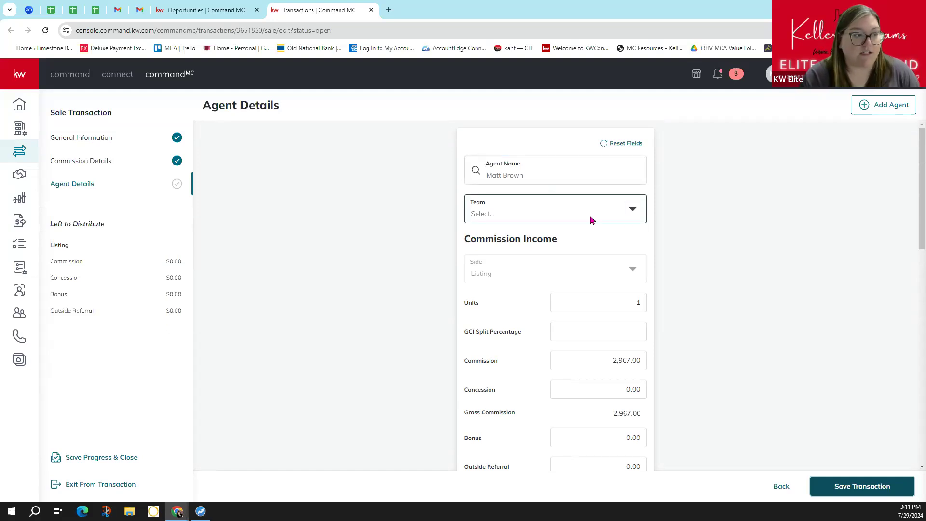
pyautogui.click(628, 216)
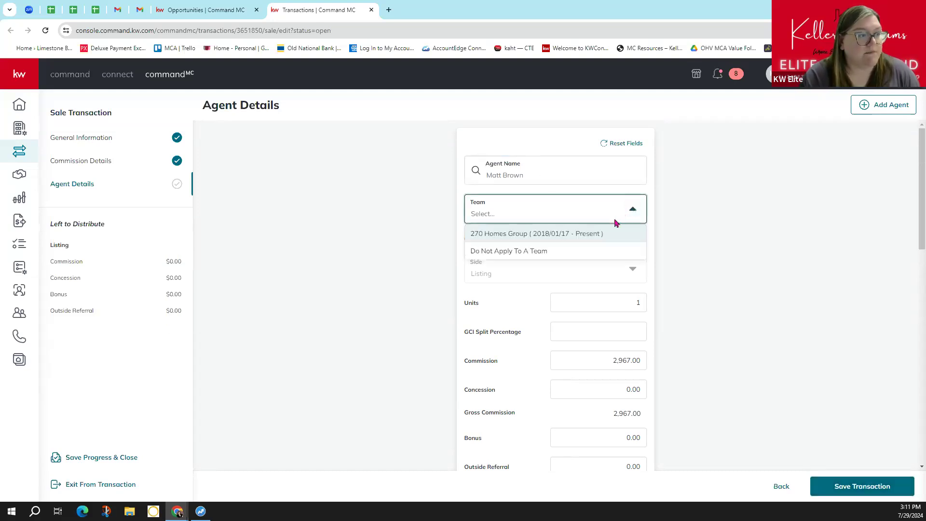
pyautogui.click(577, 236)
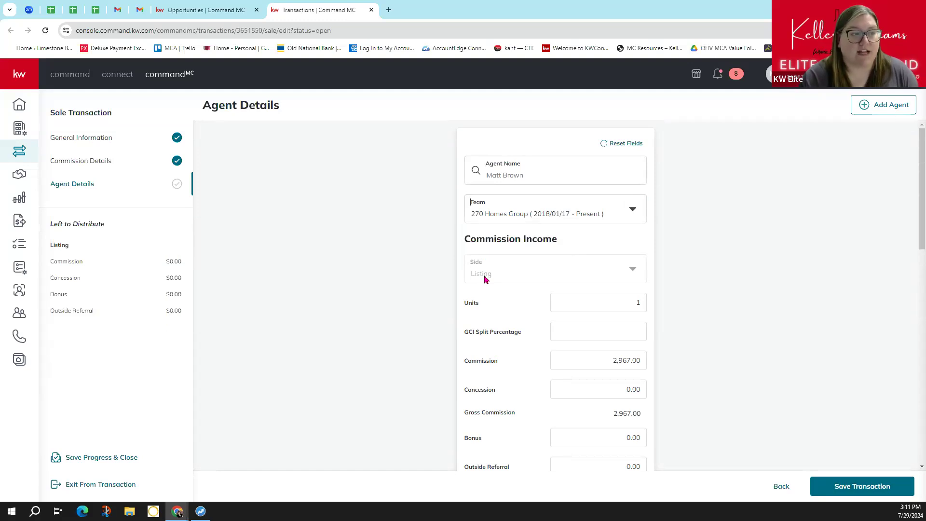
pyautogui.scroll(-1, 560, 313)
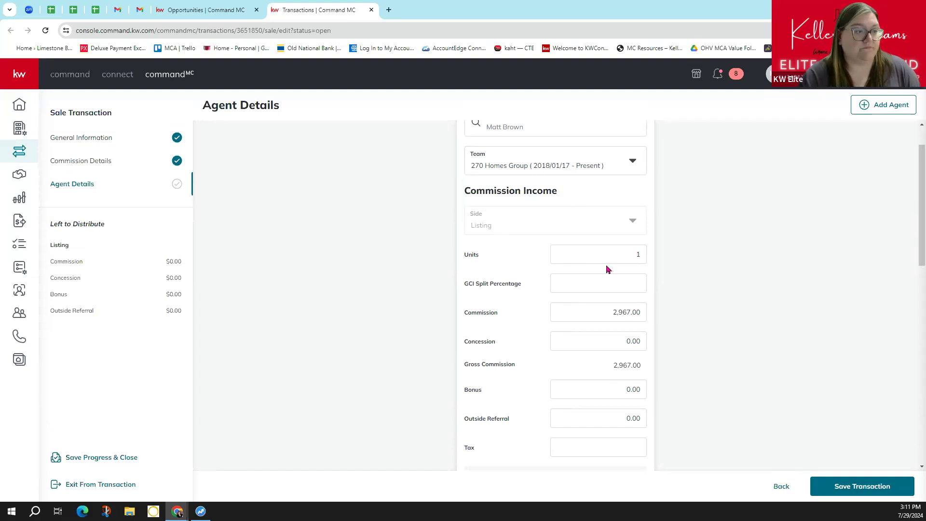
pyautogui.scroll(-1, 606, 270)
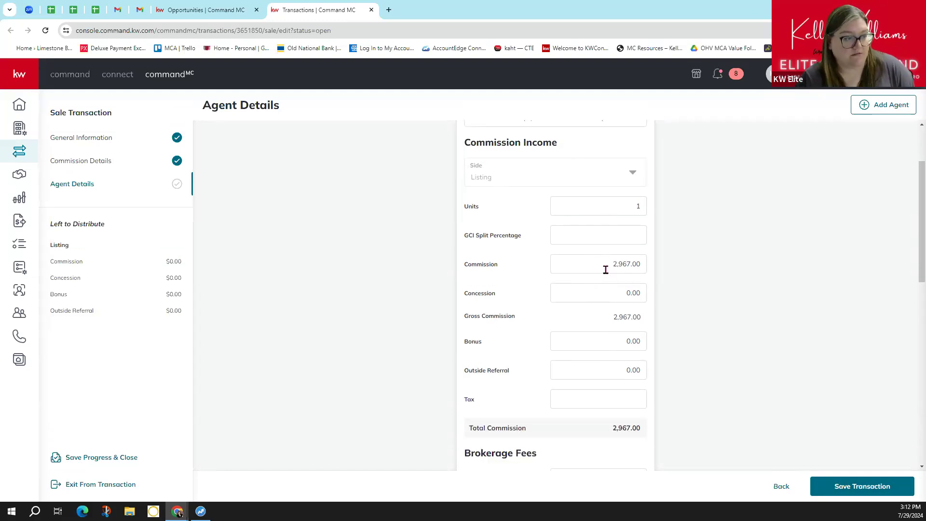
# - Review brokerage fees and the 2,281.98 agent 1099 income, then start a new deduction
pyautogui.scroll(-1, 606, 270)
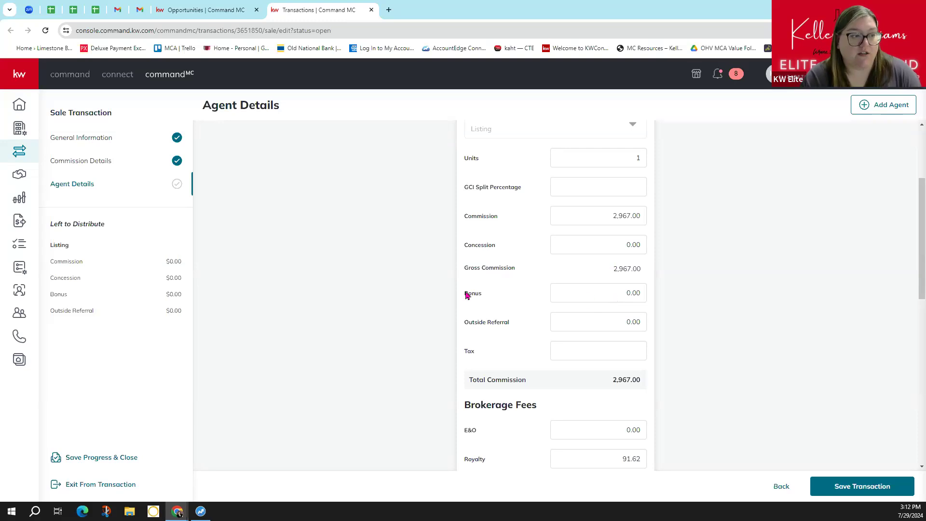
pyautogui.scroll(-2, 516, 295)
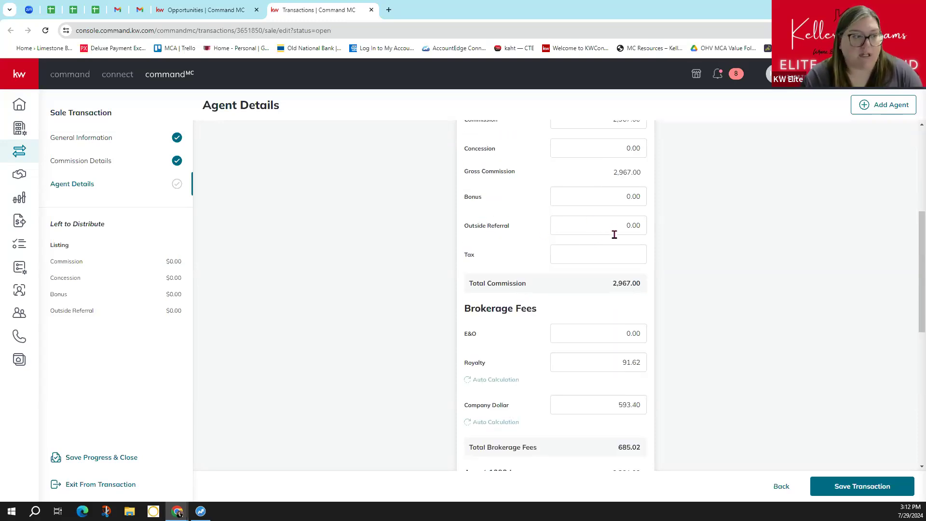
pyautogui.scroll(-2, 612, 238)
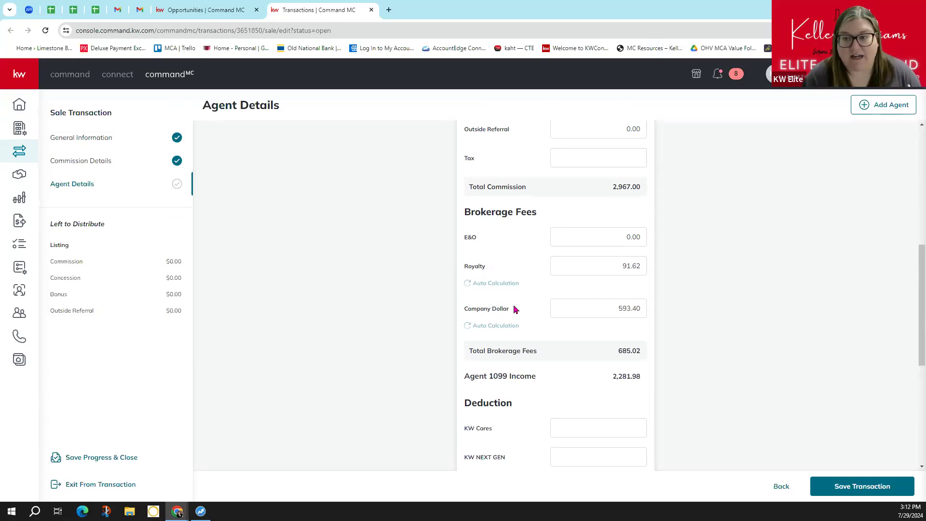
pyautogui.scroll(-1, 542, 248)
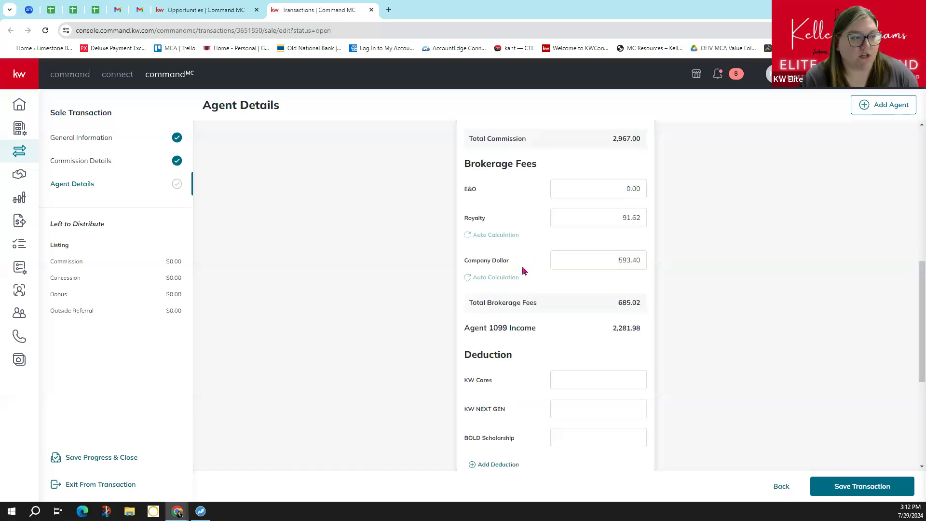
pyautogui.scroll(-2, 524, 271)
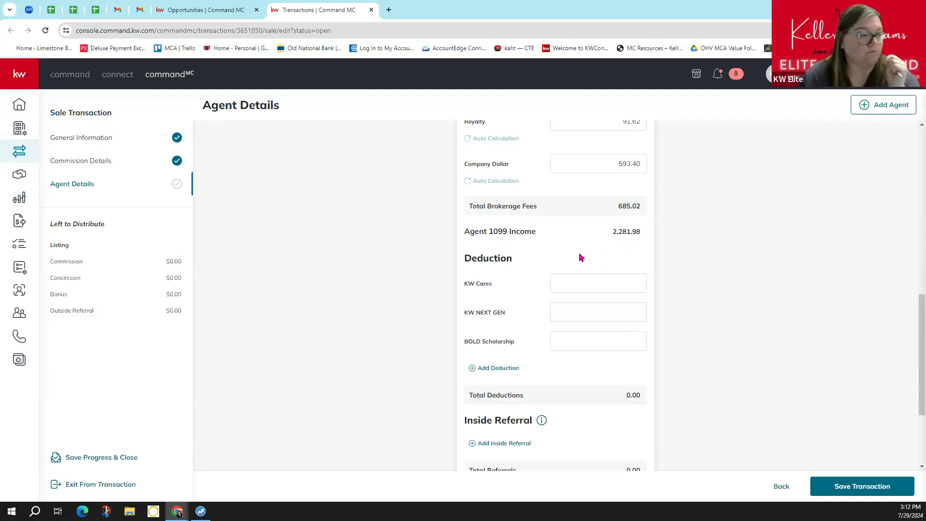
pyautogui.scroll(-2, 579, 258)
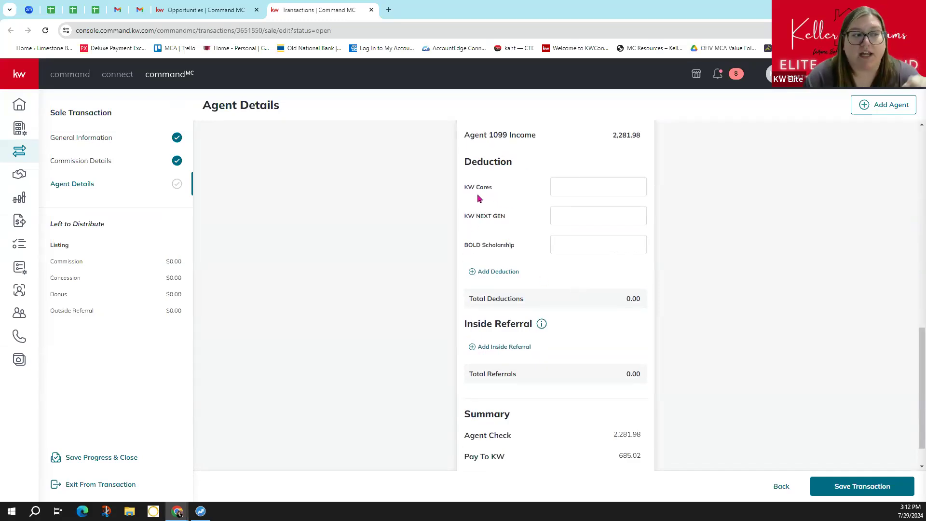
pyautogui.click(501, 271)
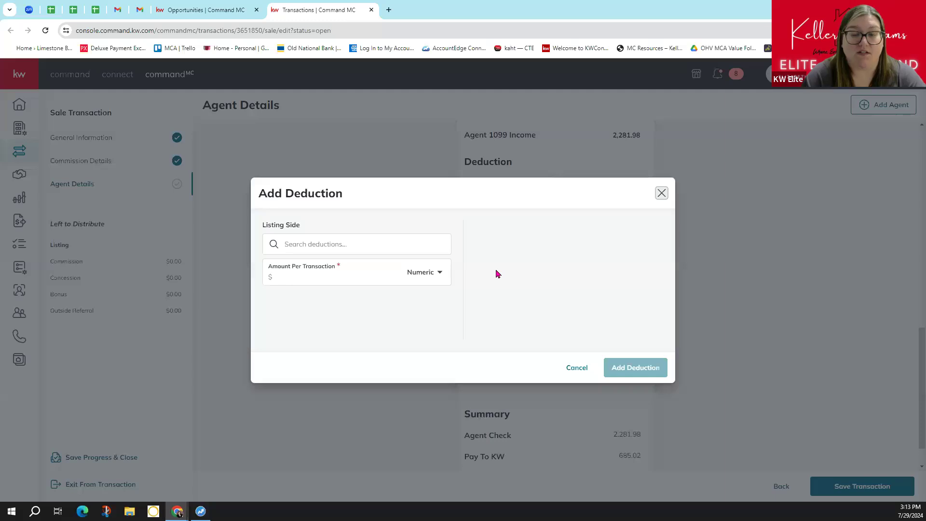
# - Select Elizabethtown Admin Fee as the deduction type, then cancel so Total Deductions stays 0.00
pyautogui.click(323, 244)
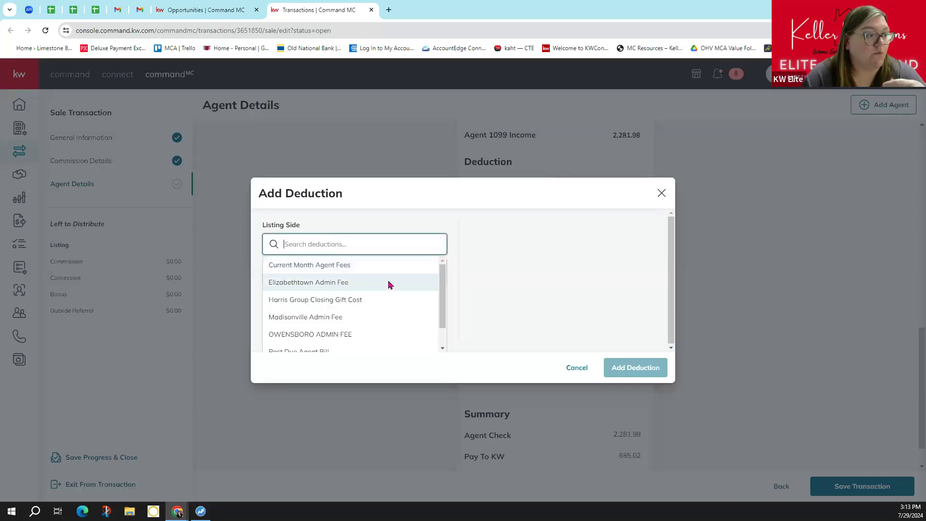
pyautogui.scroll(-1, 392, 289)
pyautogui.scroll(1, 389, 288)
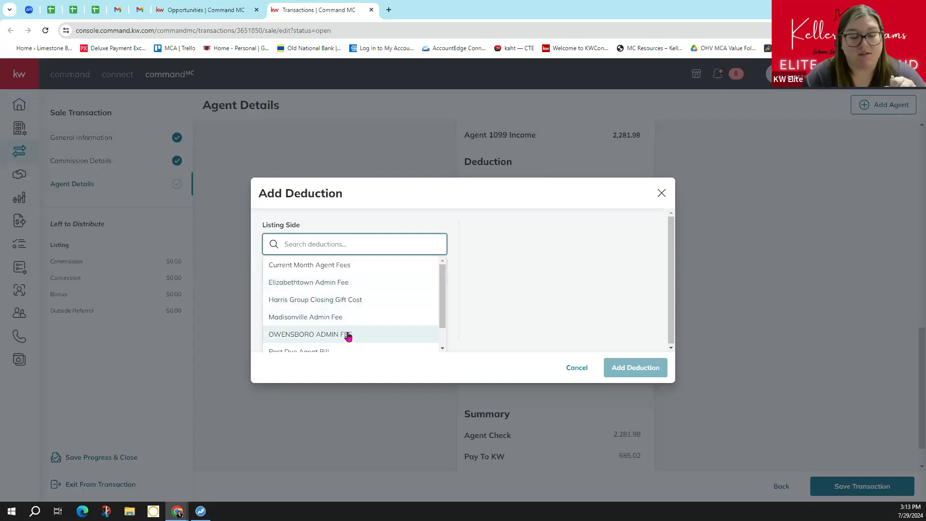
pyautogui.click(338, 287)
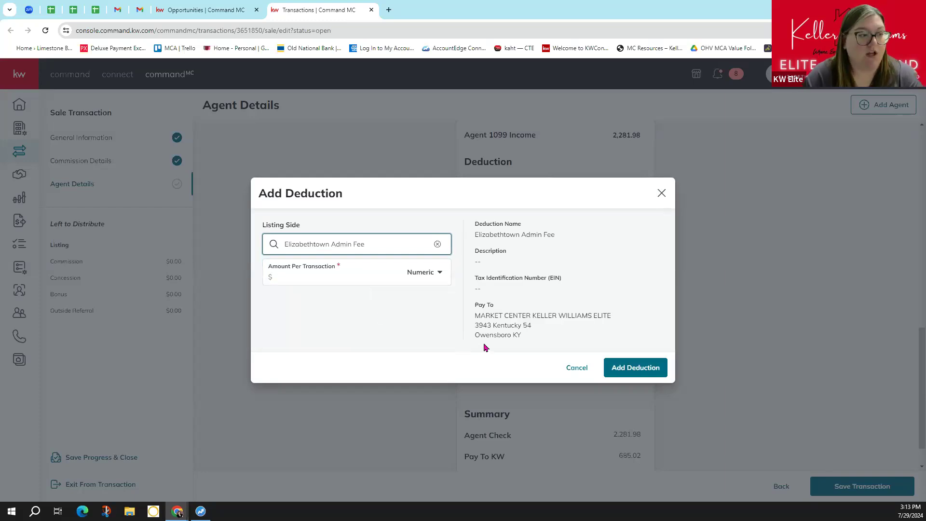
pyautogui.click(587, 370)
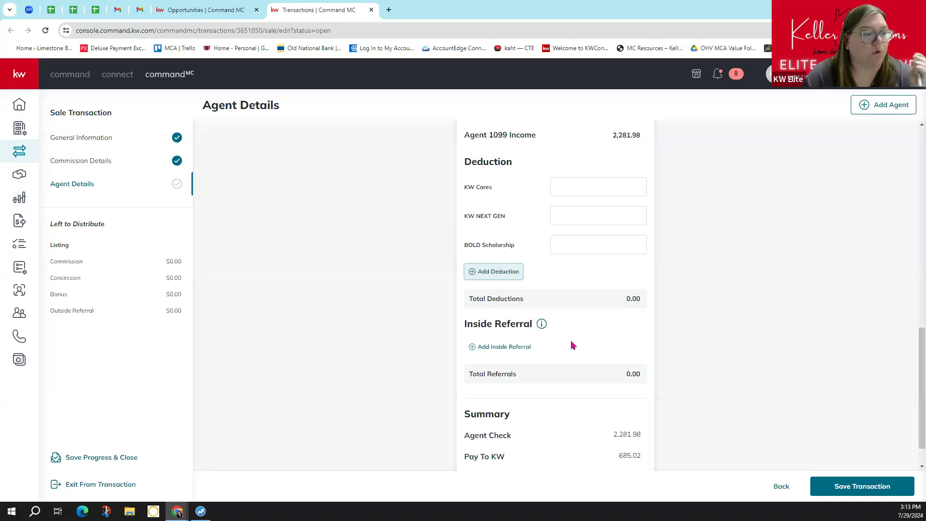
pyautogui.scroll(-2, 577, 345)
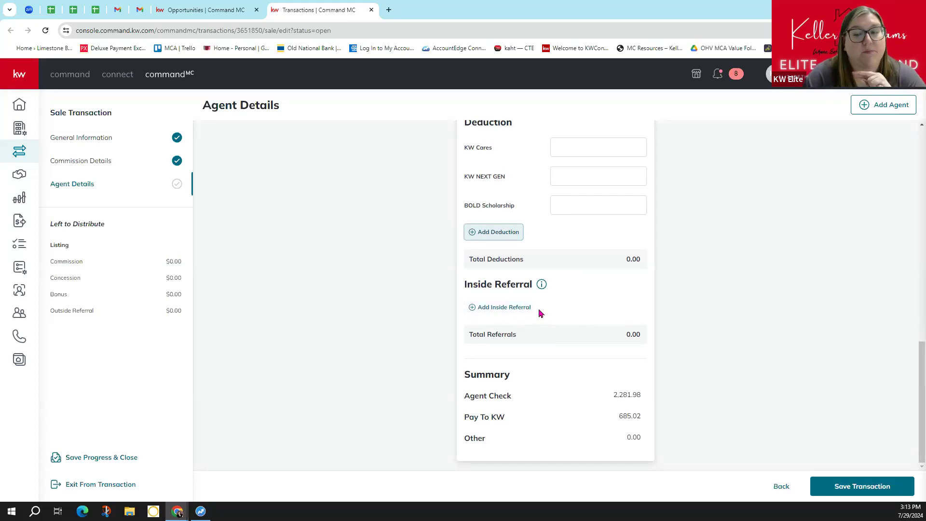
pyautogui.scroll(7, 514, 295)
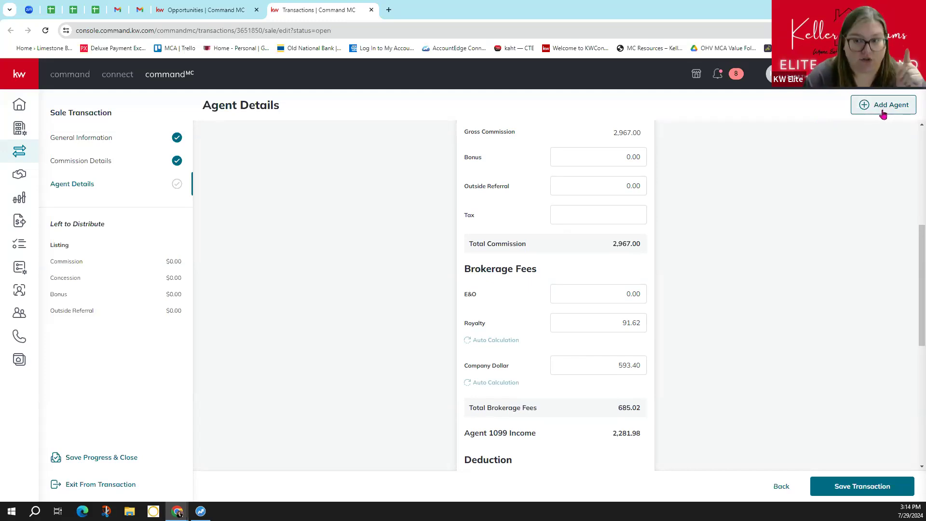
pyautogui.scroll(-5, 850, 174)
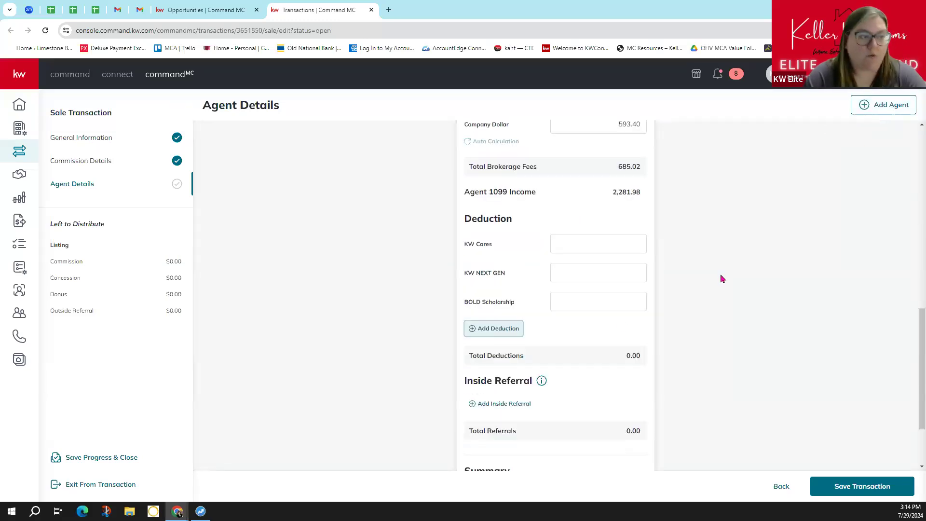
pyautogui.scroll(-2, 603, 400)
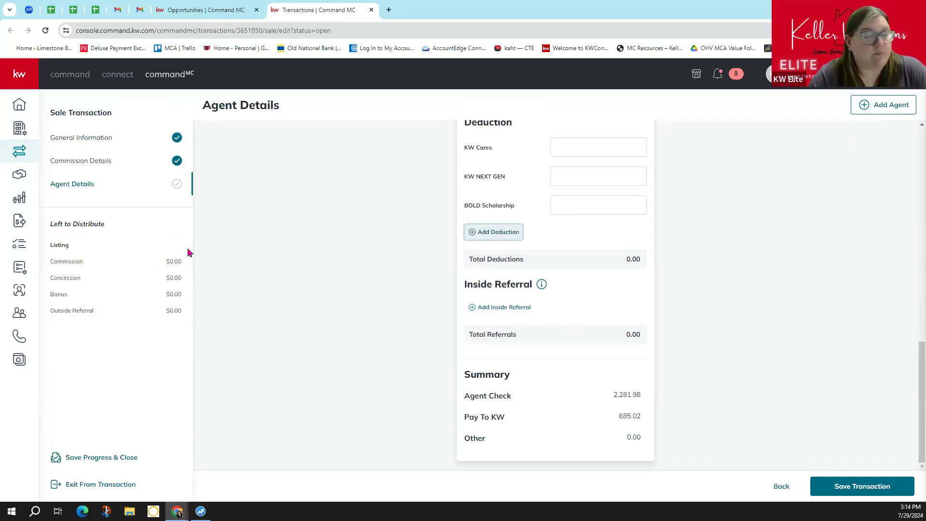
pyautogui.click(879, 493)
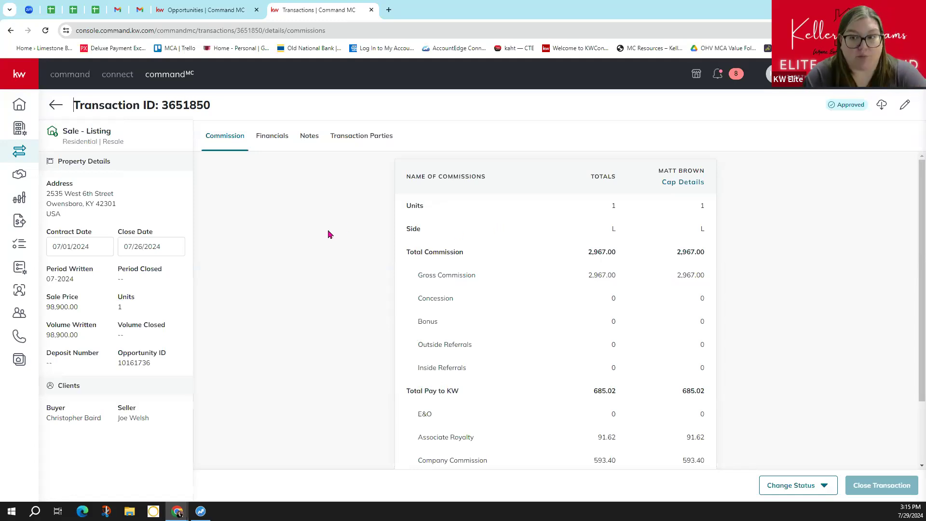
pyautogui.click(265, 147)
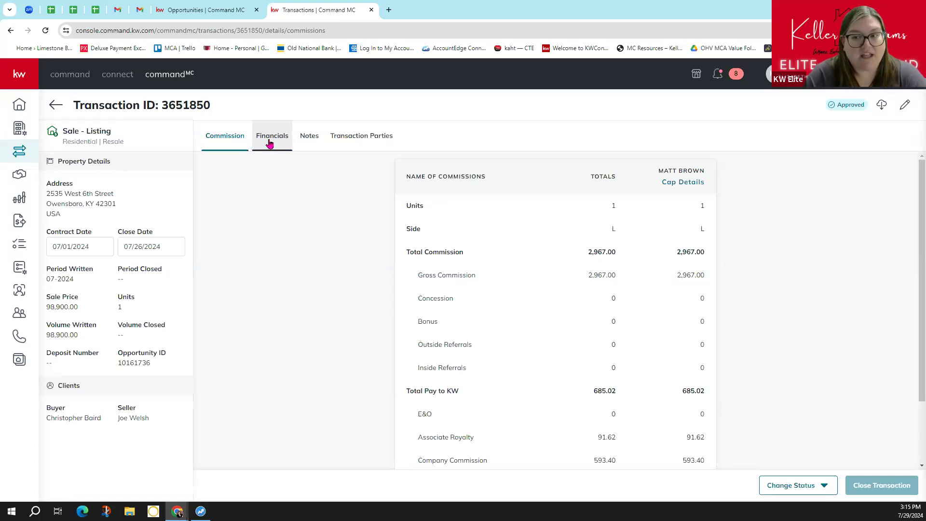
# - Add the received check's number and its 2,967.00 amount under Checks Received
pyautogui.click(265, 146)
pyautogui.click(312, 223)
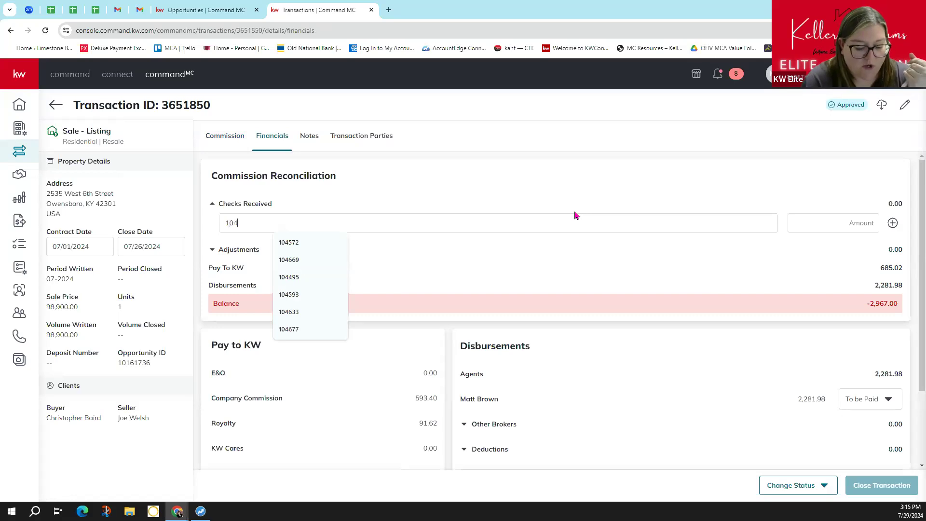
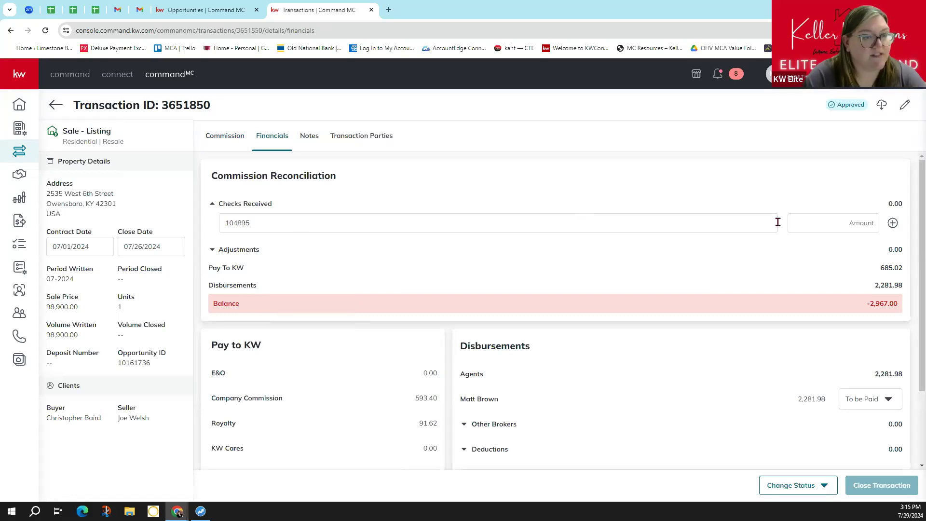
pyautogui.click(858, 225)
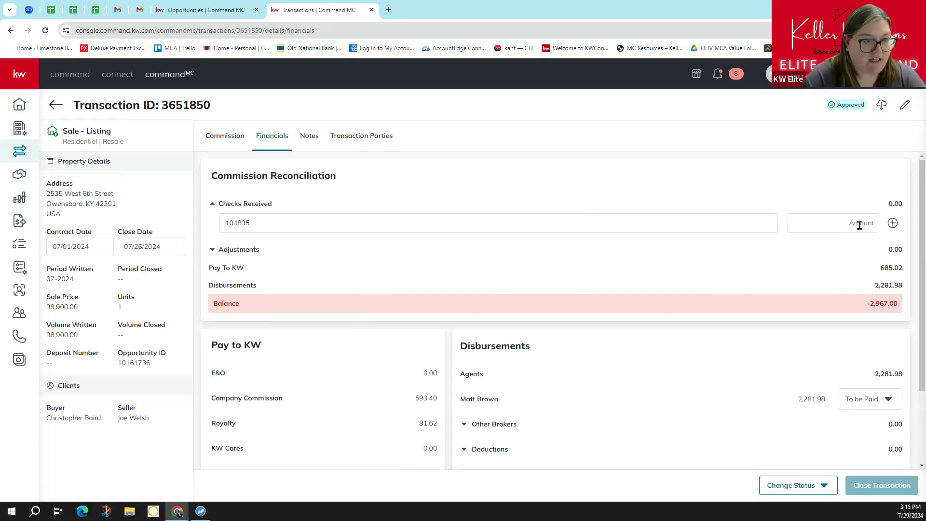
pyautogui.write('2')
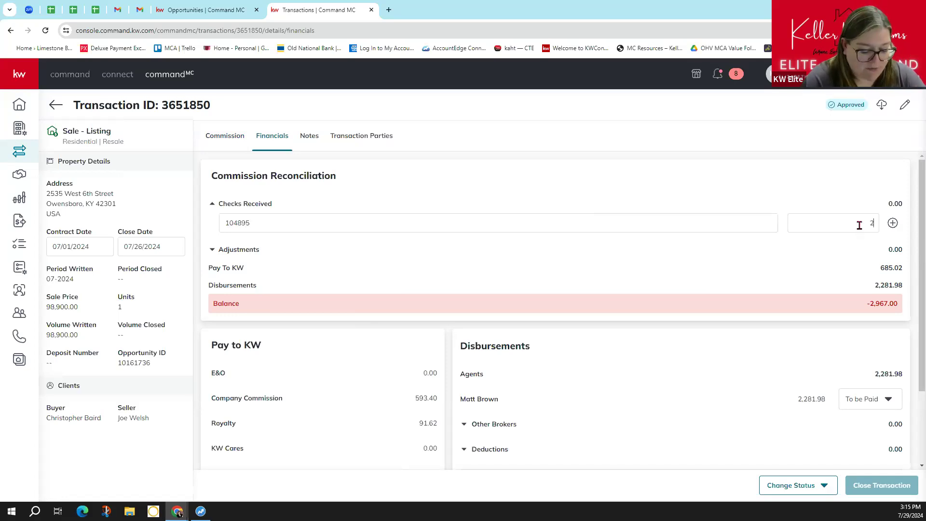
pyautogui.write(',96')
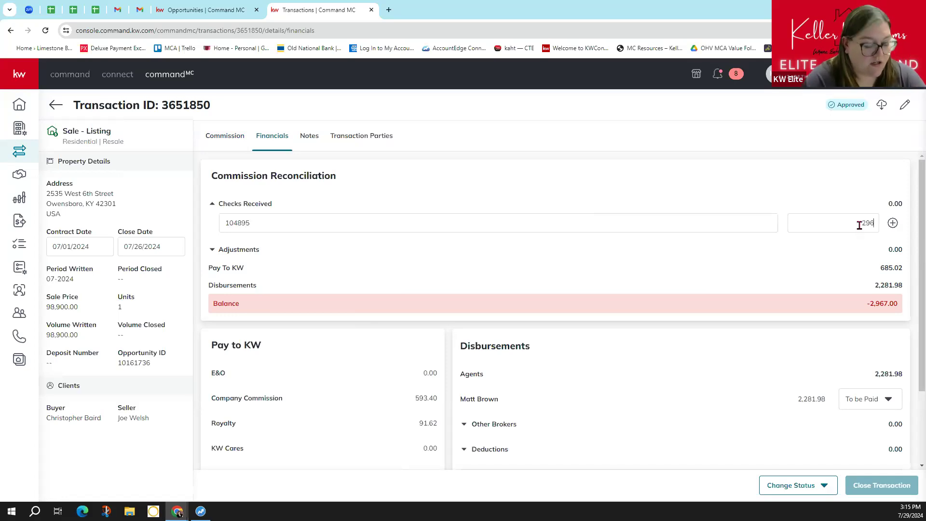
pyautogui.write('7.00')
pyautogui.click(892, 223)
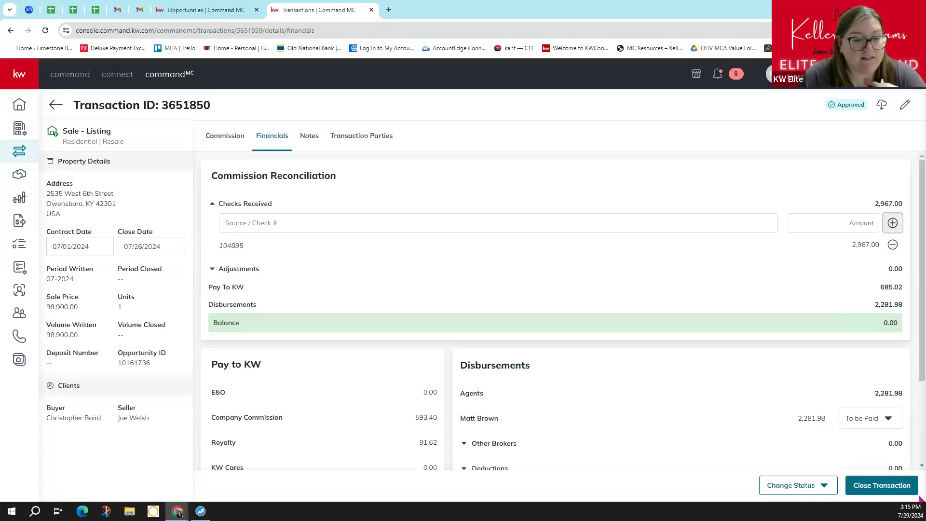
# - Close the transaction and confirm with Yes, Close, balancing reconciliation at 0.00
pyautogui.click(905, 490)
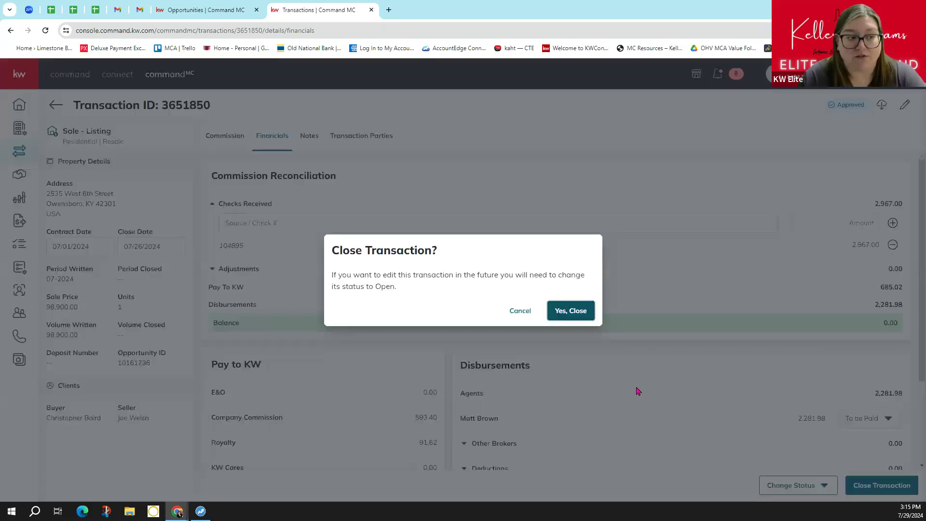
pyautogui.click(579, 316)
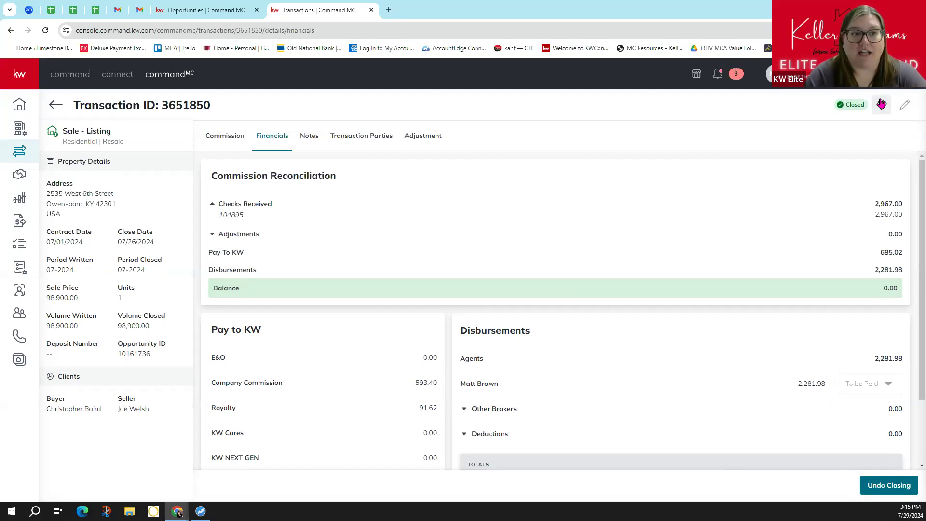
# - Download the Disbursement Authorization Form and Agent Commission Details Report, then open the opportunity's Documents
pyautogui.click(881, 104)
pyautogui.click(420, 293)
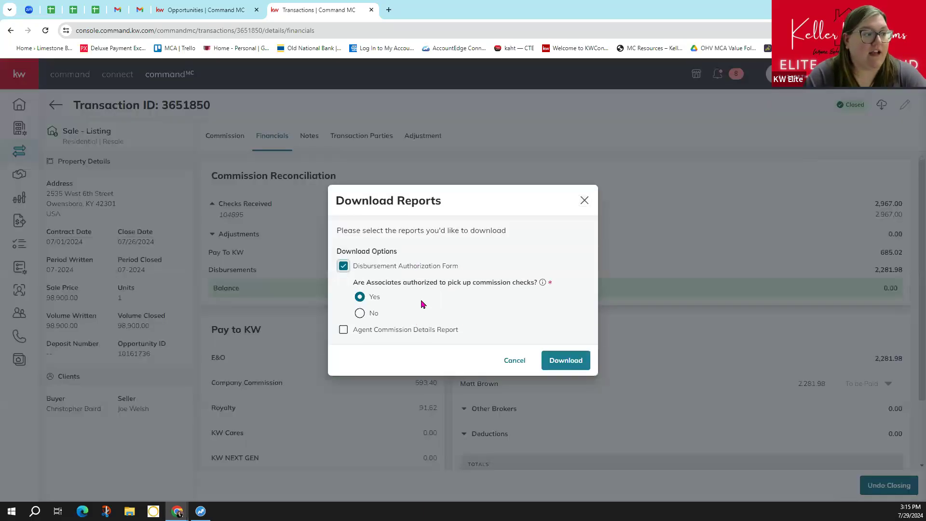
pyautogui.click(398, 333)
pyautogui.click(558, 375)
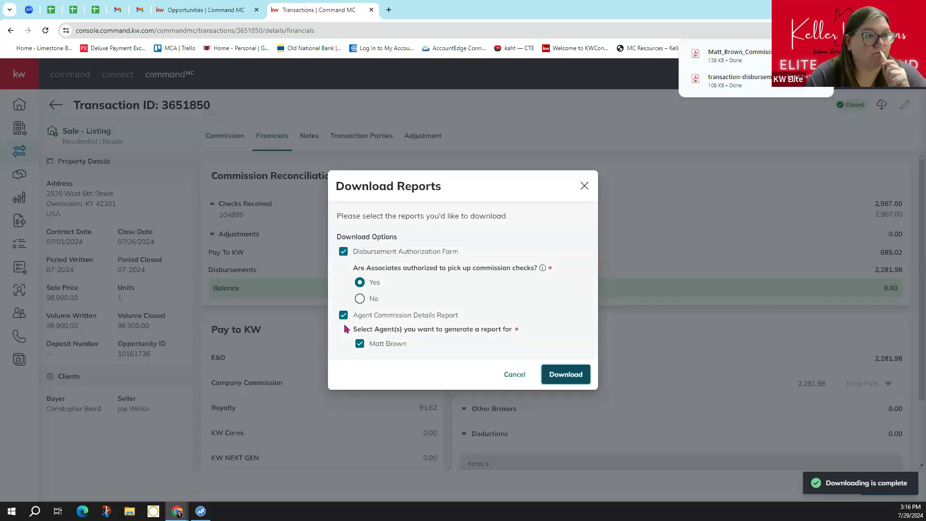
pyautogui.click(183, 14)
pyautogui.click(384, 185)
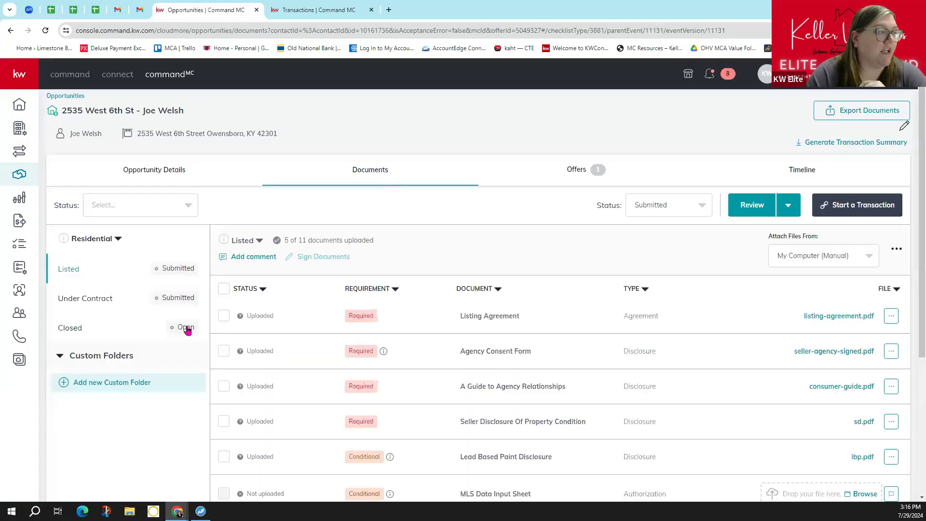
# - In the Closed checklist, attach the disbursement PDF to DA Sheet and commission details to Transaction Details
pyautogui.click(183, 326)
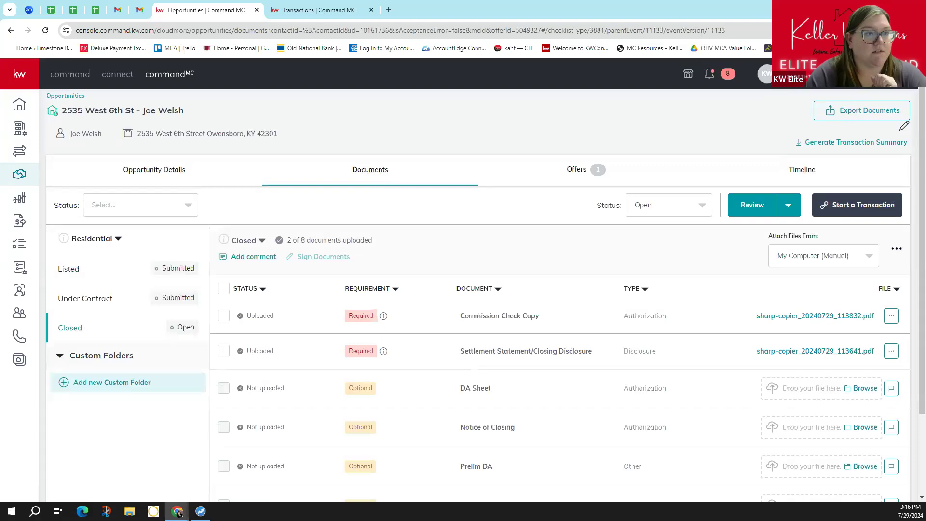
pyautogui.click(825, 30)
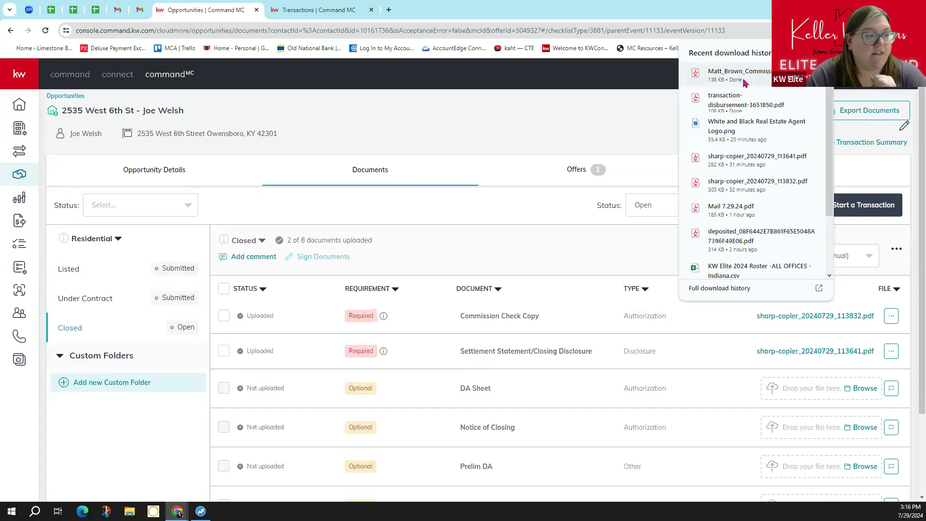
pyautogui.moveTo(745, 83); pyautogui.dragTo(825, 391)
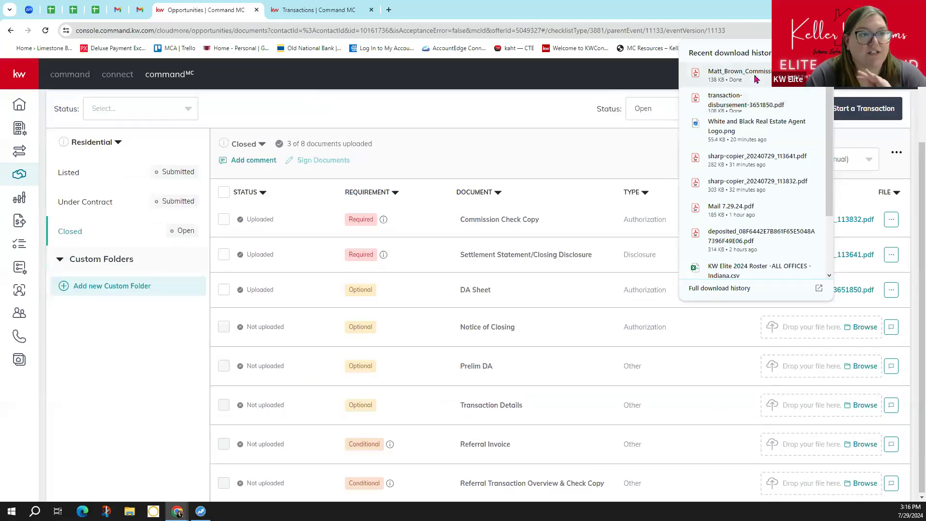
pyautogui.moveTo(755, 79); pyautogui.dragTo(828, 411)
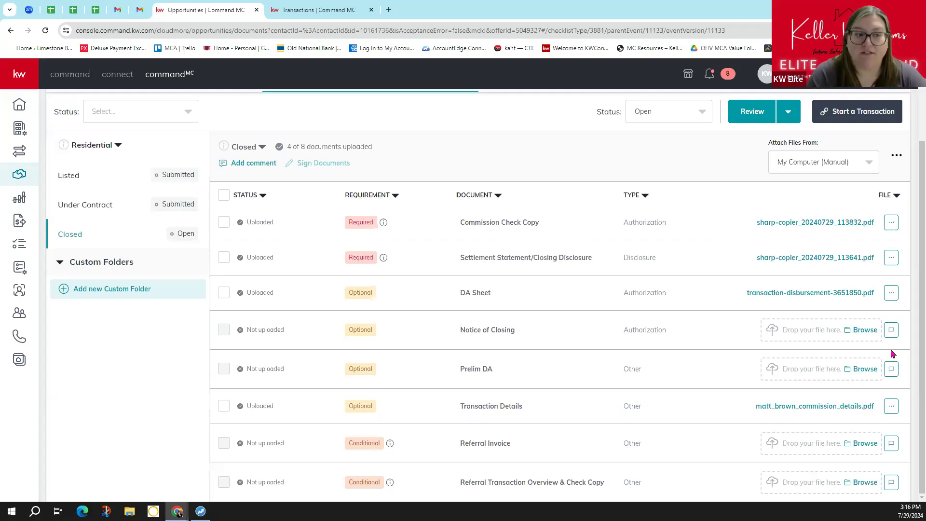
pyautogui.click(804, 299)
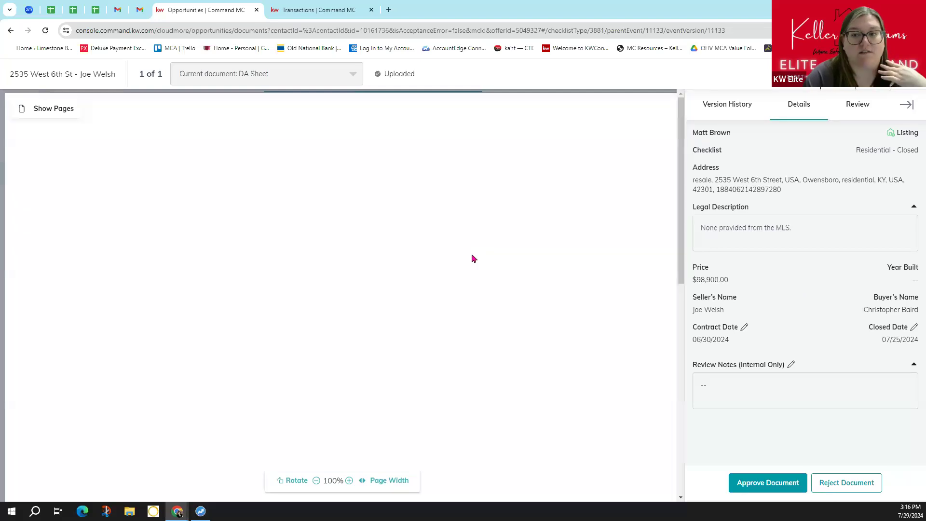
pyautogui.scroll(-1, 574, 241)
pyautogui.scroll(1, 202, 221)
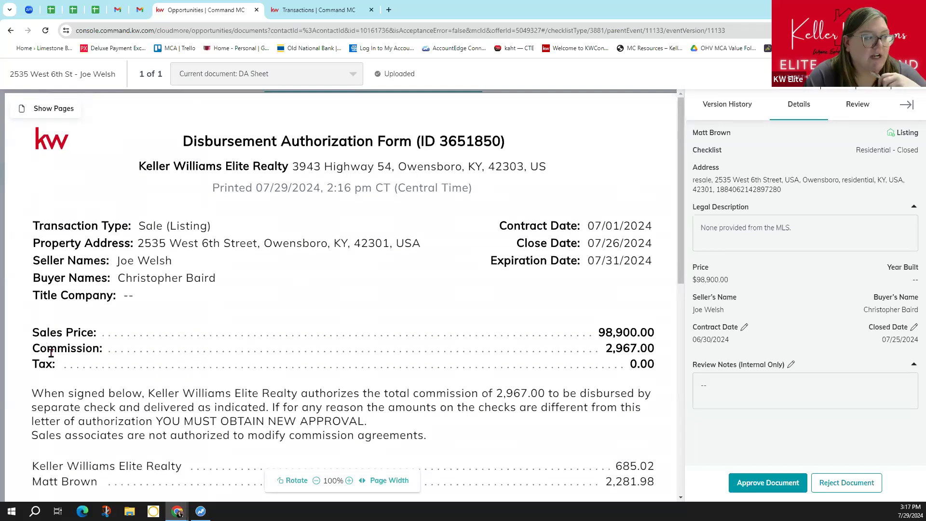
pyautogui.scroll(-3, 488, 366)
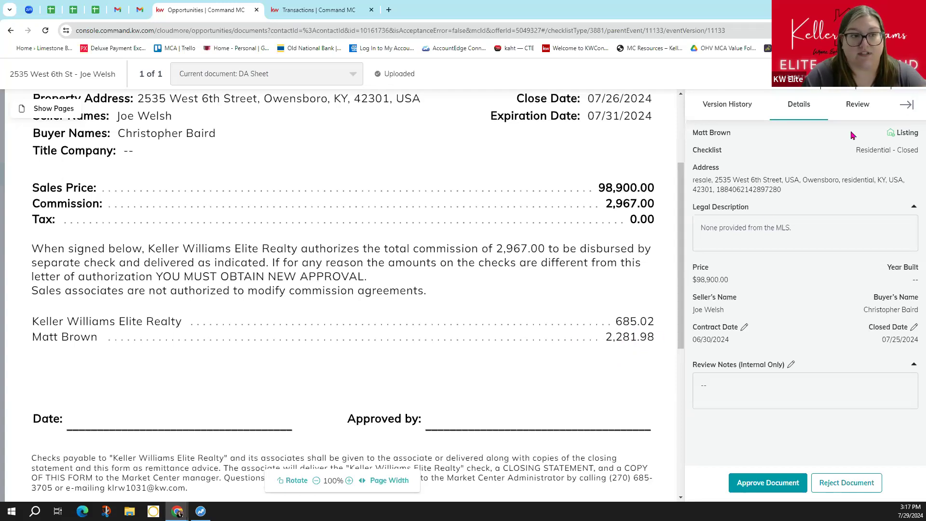
pyautogui.click(900, 78)
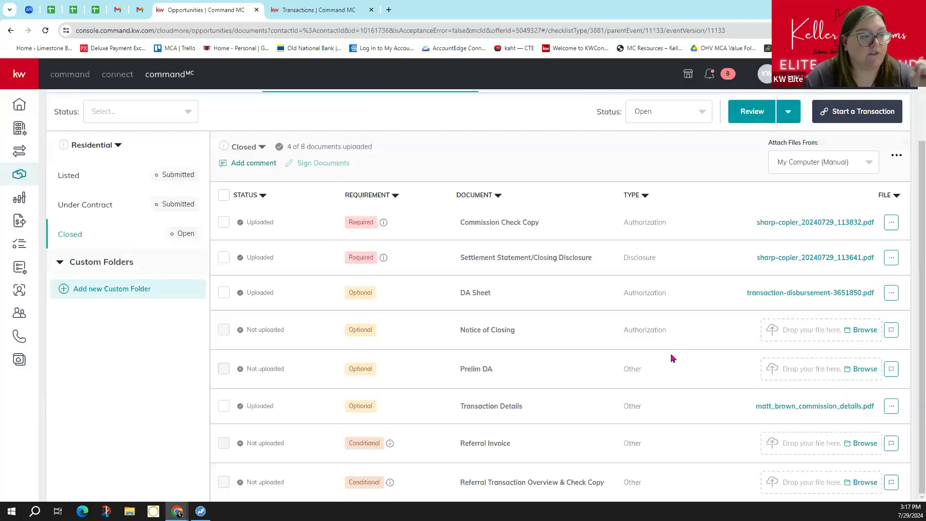
# - Open the Transaction Details commission report and review its 2,281.98 Agent Check and 685.02 brokerage fees
pyautogui.click(789, 410)
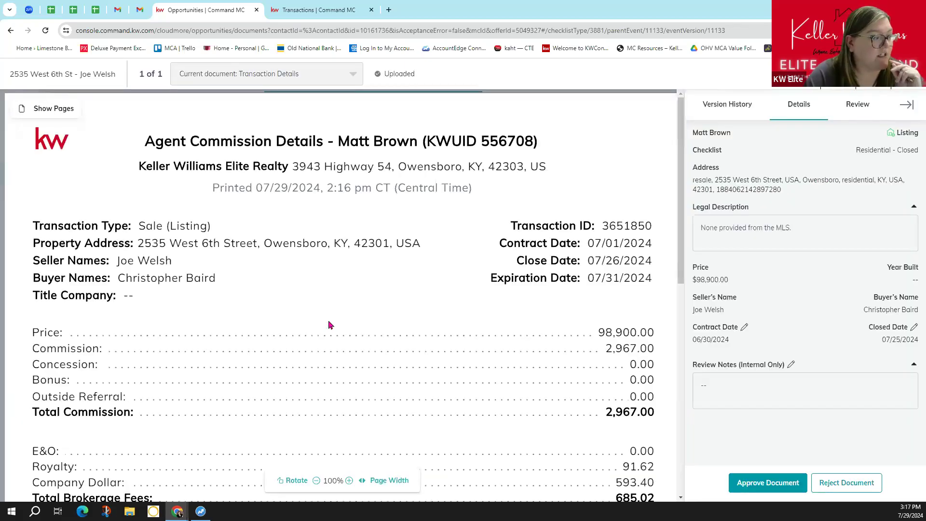
pyautogui.scroll(-3, 328, 323)
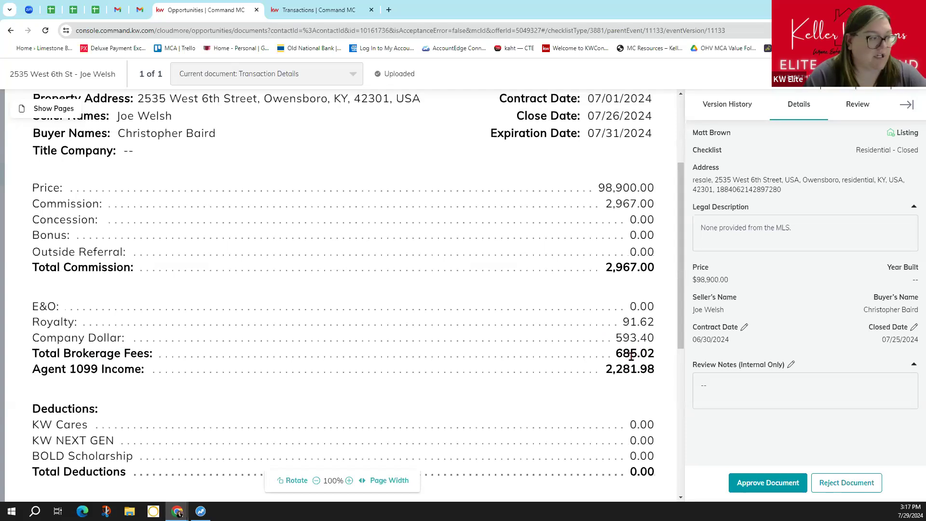
pyautogui.scroll(-3, 631, 356)
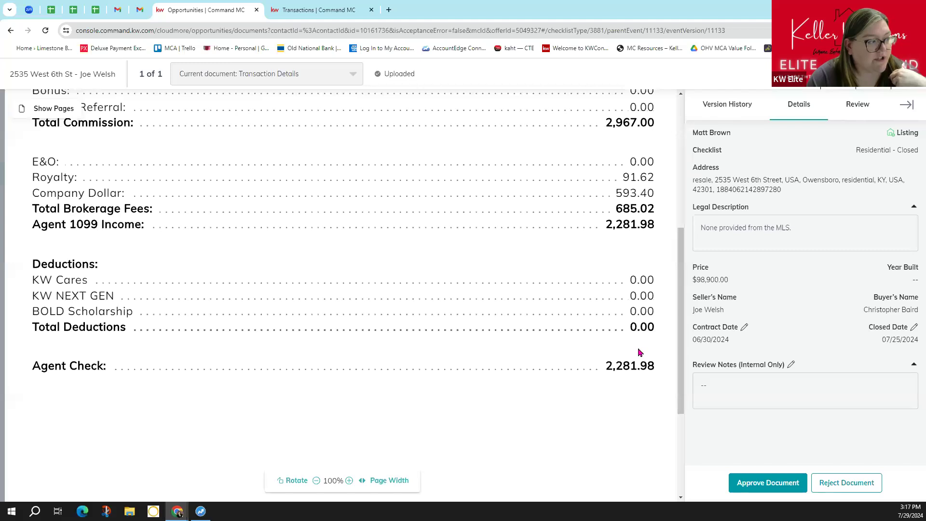
pyautogui.scroll(2, 635, 349)
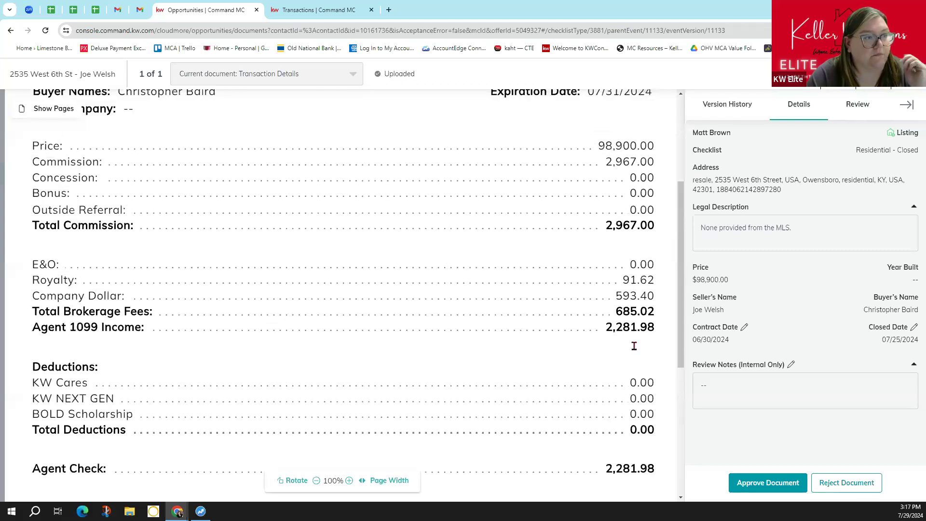
pyautogui.scroll(4, 634, 346)
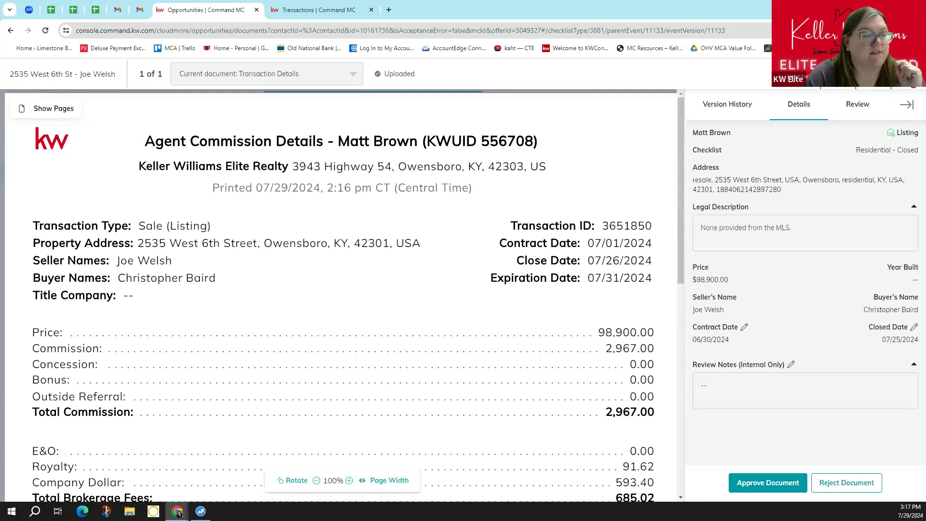
# - Swap the commission report for the DA Sheet to review its 685.02 brokerage and 2,281.98 agent amounts
pyautogui.click(908, 74)
pyautogui.click(789, 292)
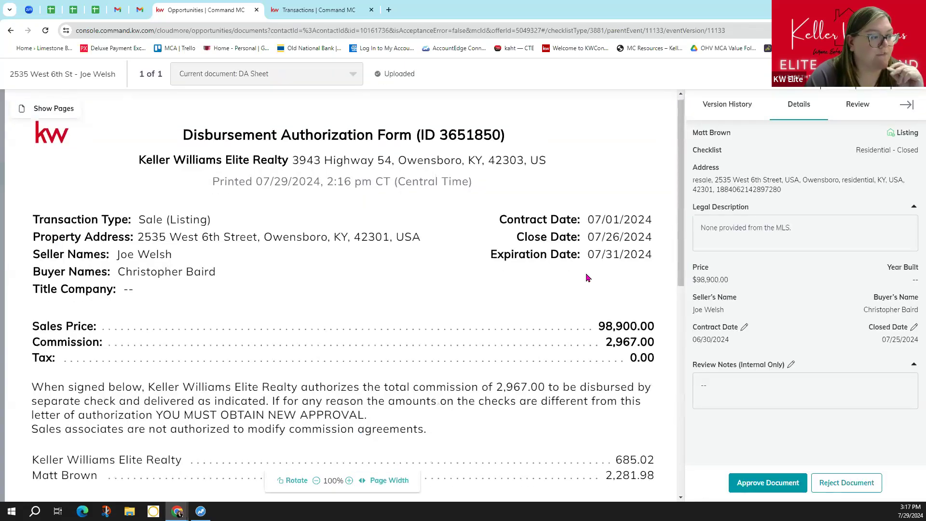
pyautogui.scroll(-3, 587, 278)
pyautogui.scroll(2, 586, 278)
pyautogui.scroll(1, 587, 278)
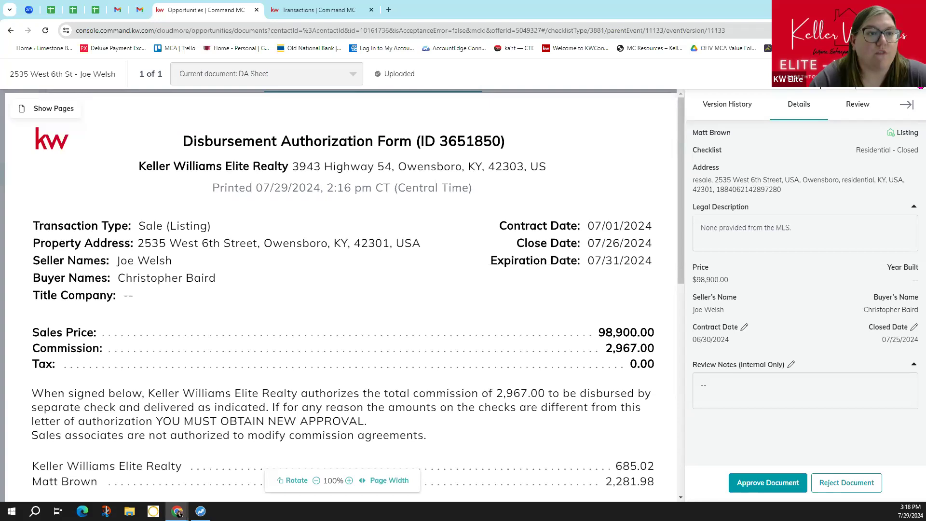
# - Close the DA Sheet preview, returning to the Closed checklist at 4 of 8 uploaded
pyautogui.click(908, 74)
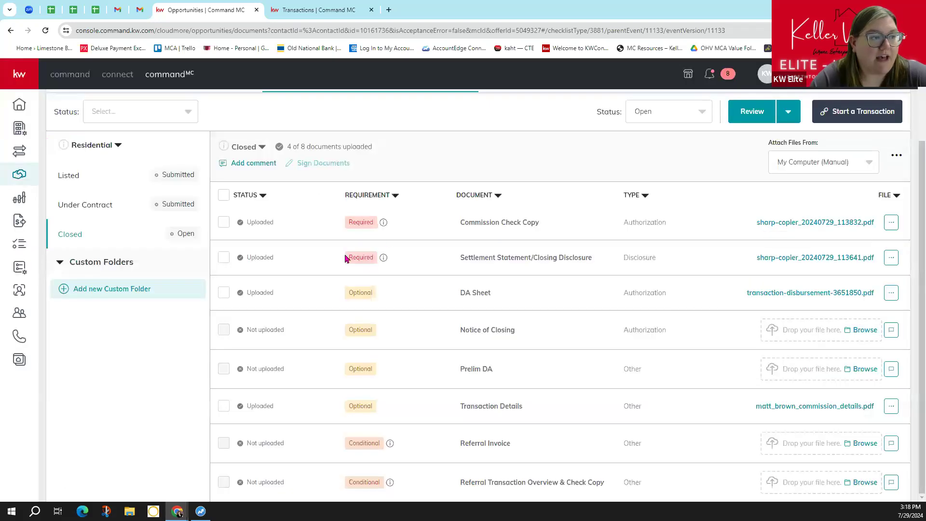